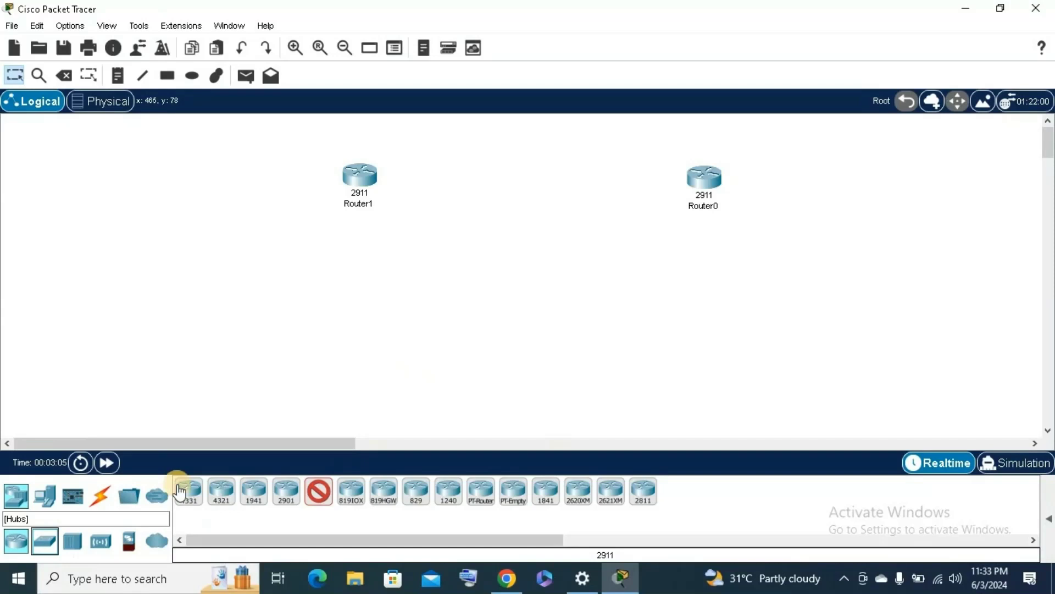
- Add 2960-24TT switches below both routers, two PCs beneath Switch0 and a server beneath Switch1
left_click(181, 491)
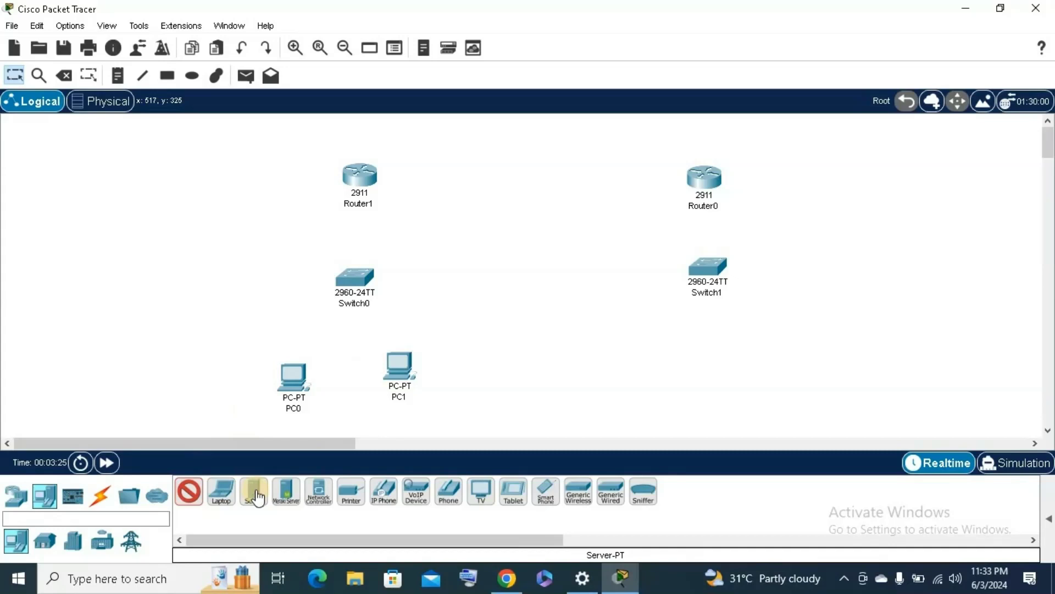
left_click(256, 494)
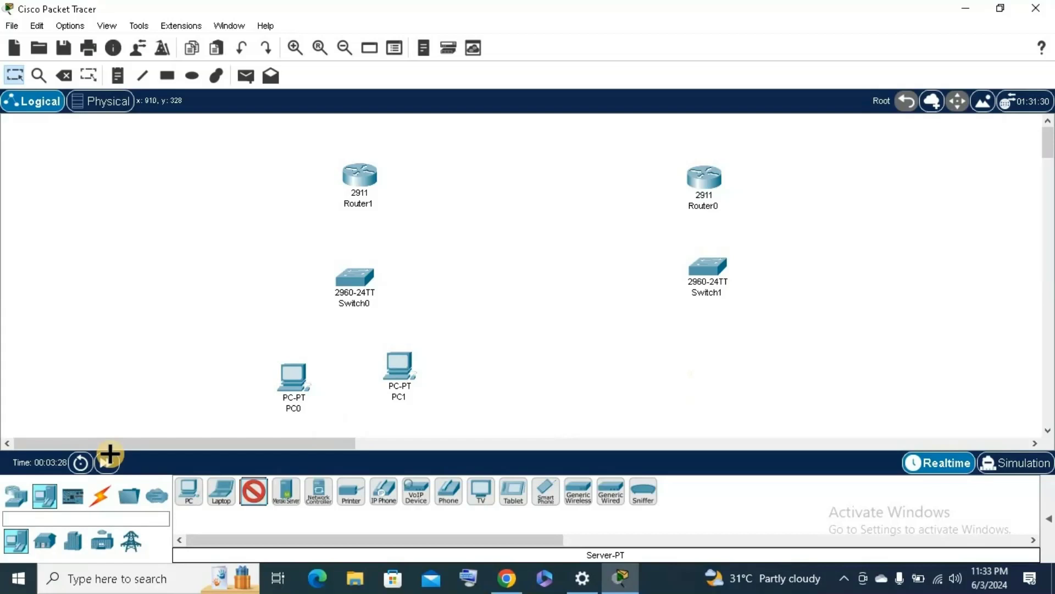
left_click(703, 367)
- Cable the routers, switches, PCs and server together, and align Switch0 beneath Router1
left_click(100, 496)
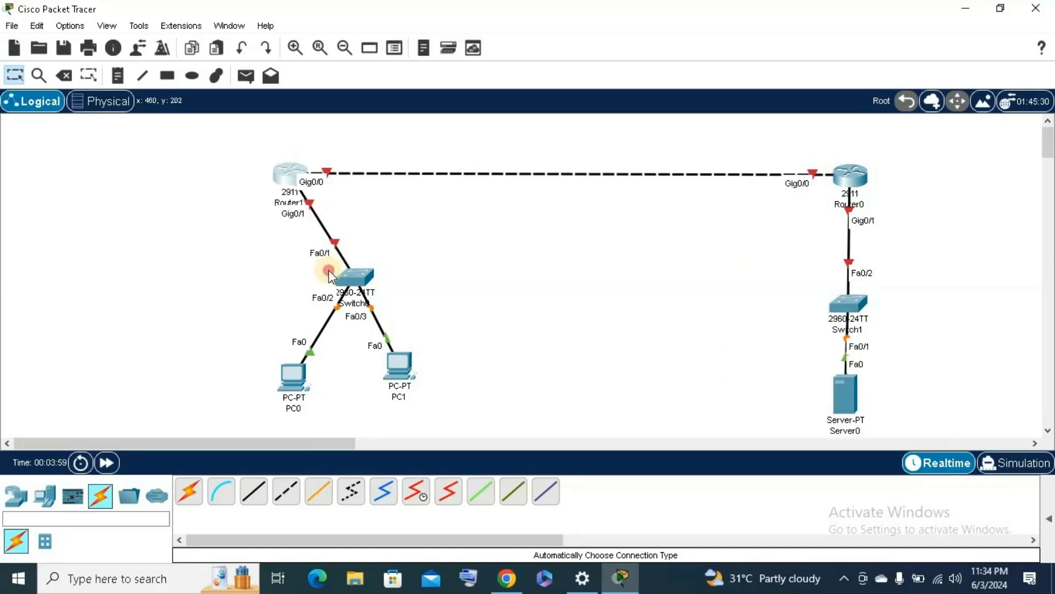
left_click_drag(330, 275, 265, 290)
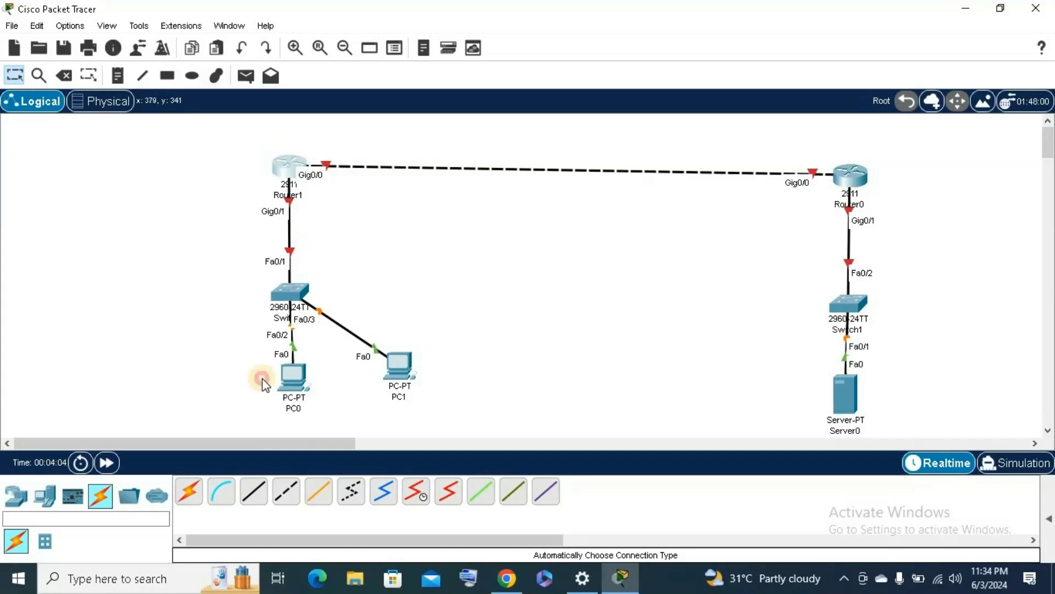
- Label the inter-router link 10.0.0.0 with ends 10.0.0.1 and 10.0.0.2, Router1's Gig0/1 192.168.1.1, PC0 192.168.1.2 and PC1 192.168.1.3
left_click(522, 146)
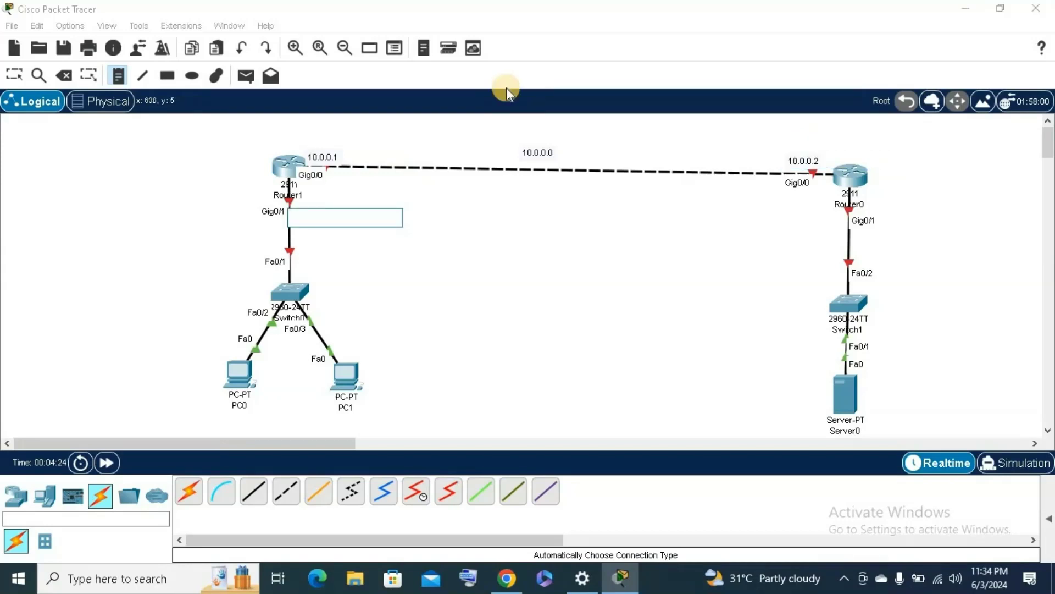
type("192.168.1.1")
left_click(214, 384)
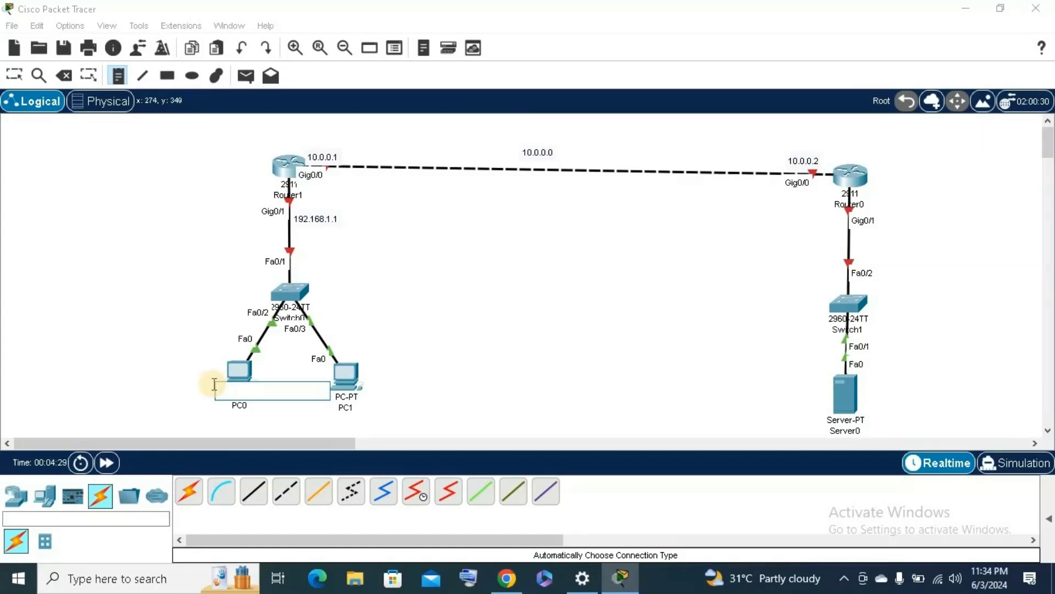
type("192.168.1.2")
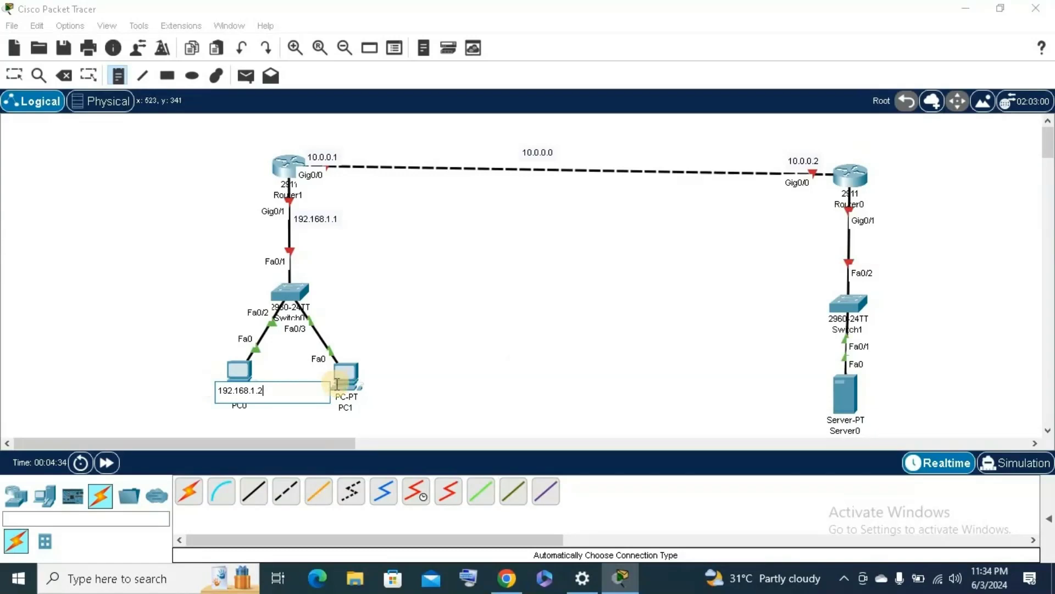
left_click(355, 413)
type("192.168.1.3")
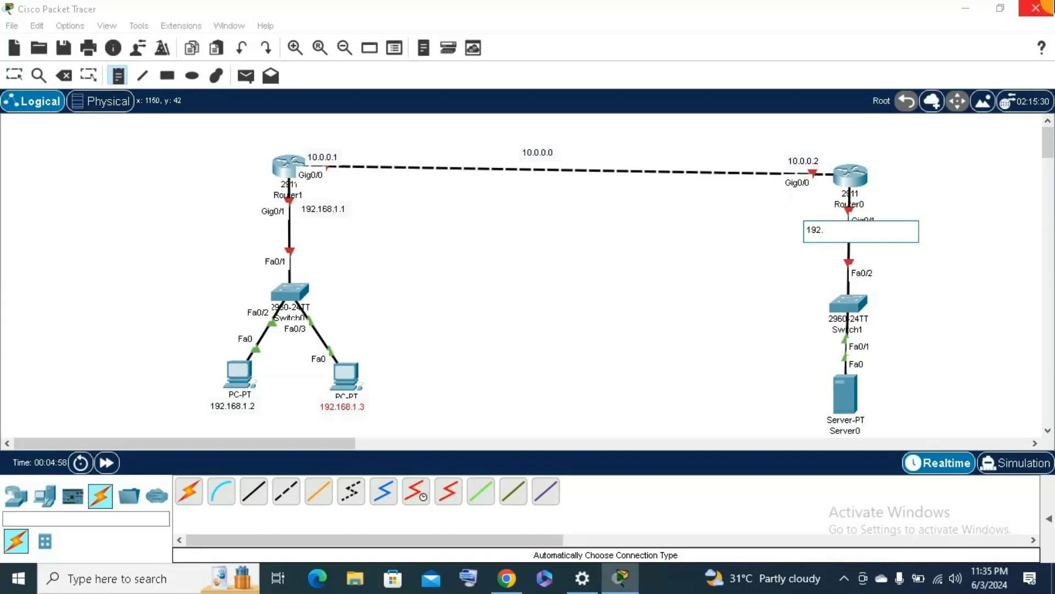
- Label Router0's Gig0/1 interface 192.168.2.1 and Server0 192.168.2.2 with text notes
left_click(794, 406)
type("192.1")
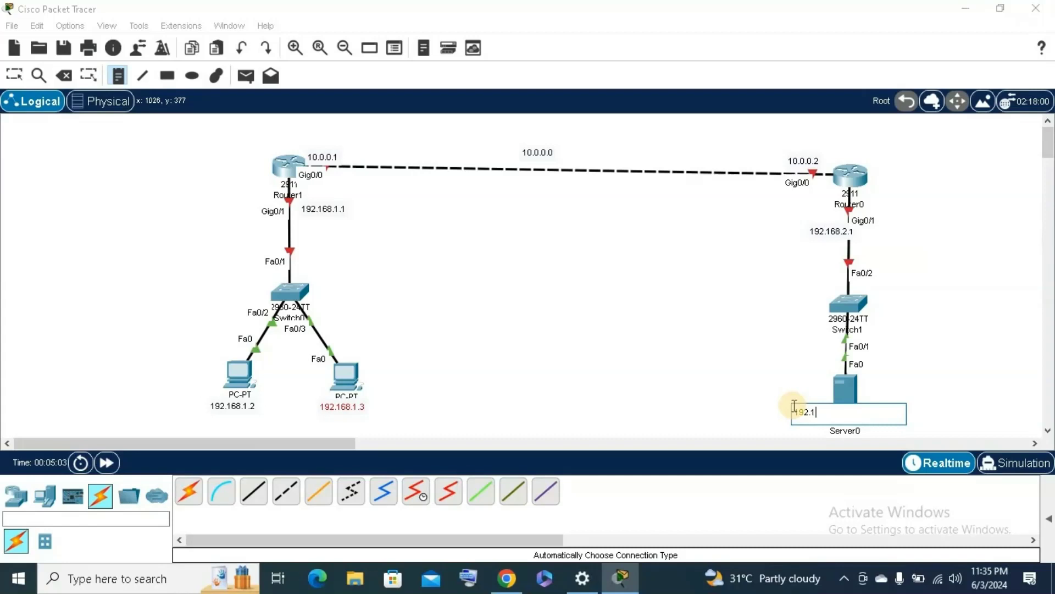
left_click(851, 428)
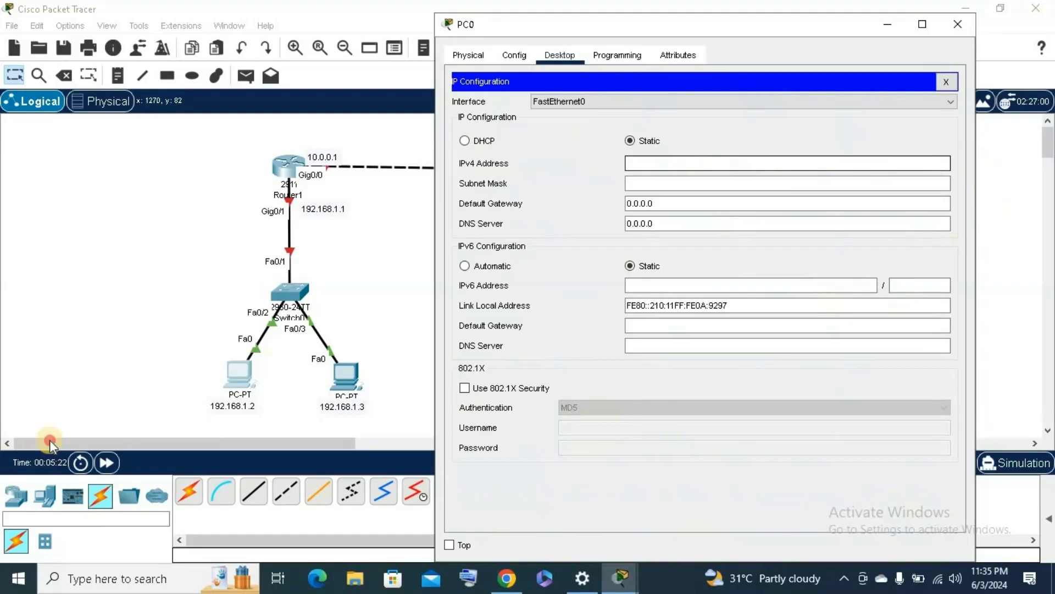
- Give PC0 the static IPv4 address 192.168.1.2, subnet mask 255.255.255.0 and default gateway 192.168.1.1
type("192.168.")
type("1.2")
key("Tab")
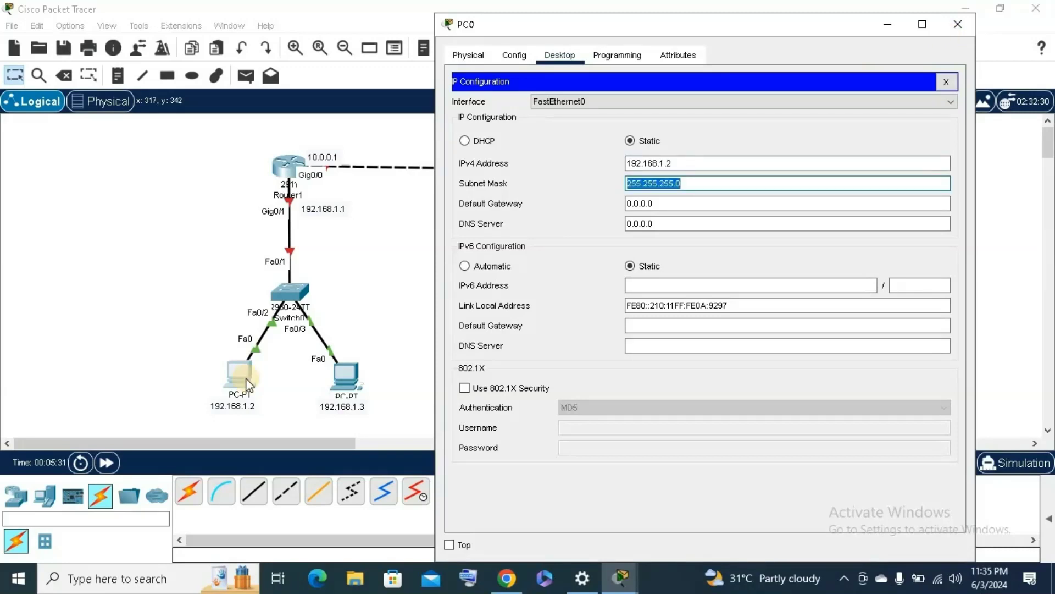
key("Tab")
type("192168")
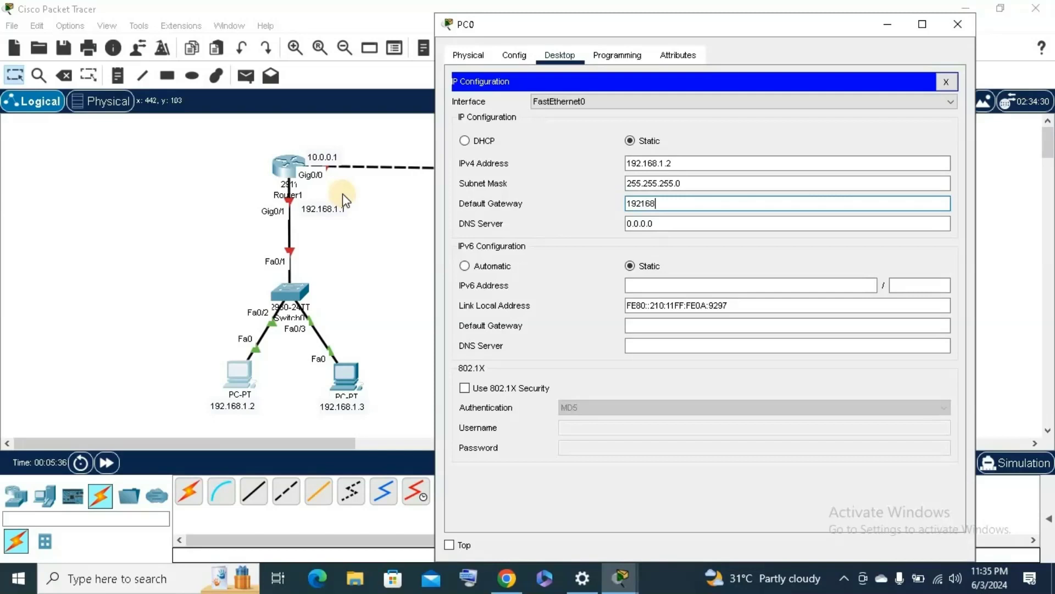
type(".1.")
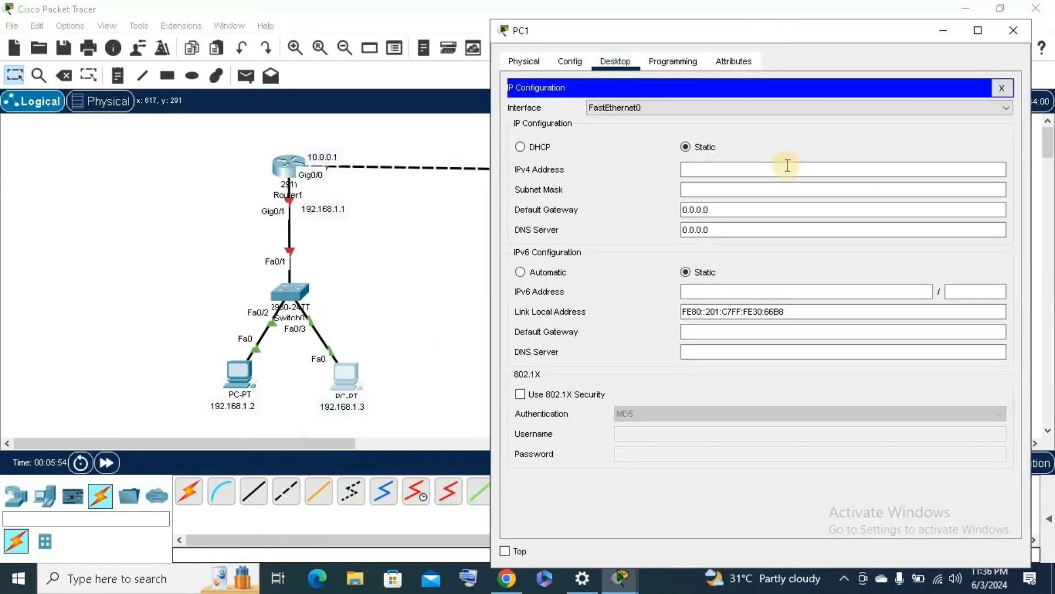
- Give PC1 the static IPv4 address 192.168.1.3, subnet mask 255.255.255.0 and default gateway 192.168.1.1, and close its window
left_click(788, 168)
type("192.168.1.3")
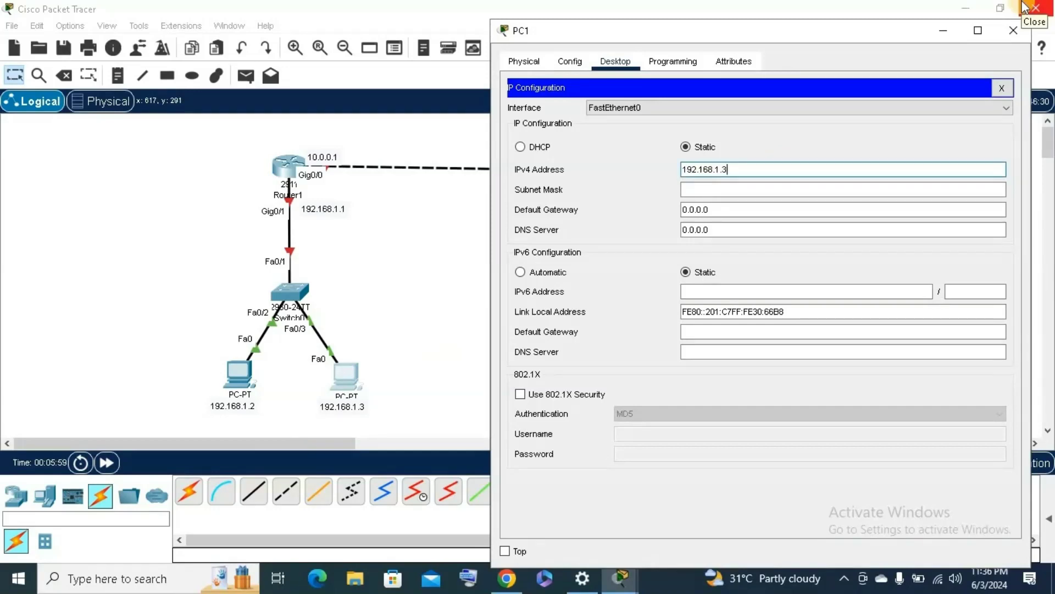
key("Tab")
key("Tab")
key("BackSpace")
key("BackSpace")
key("BackSpace")
key("BackSpace")
key("BackSpace")
key("BackSpace")
key("BackSpace")
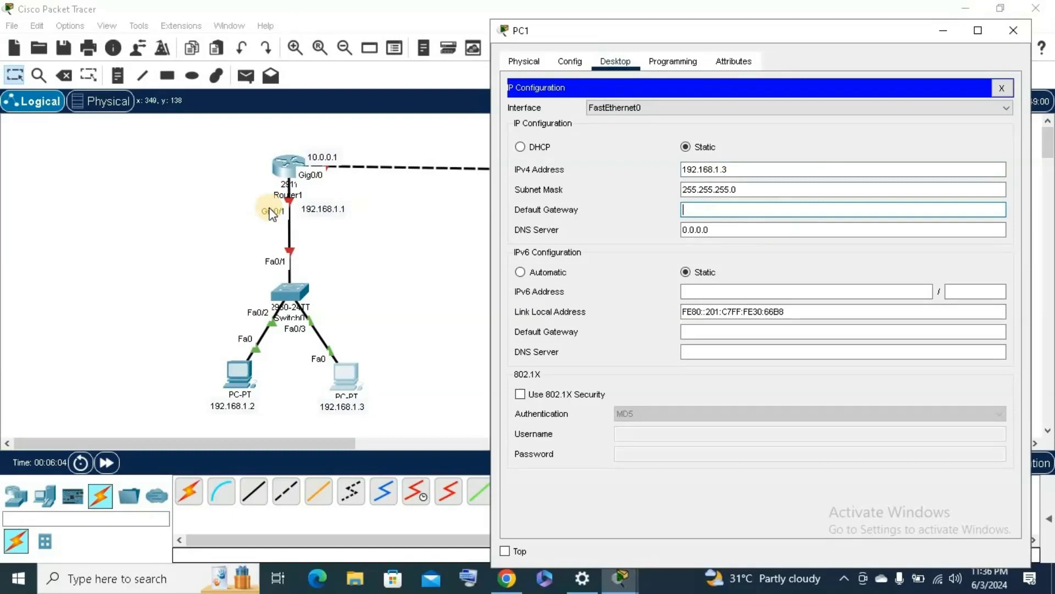
type("192.168.1.1")
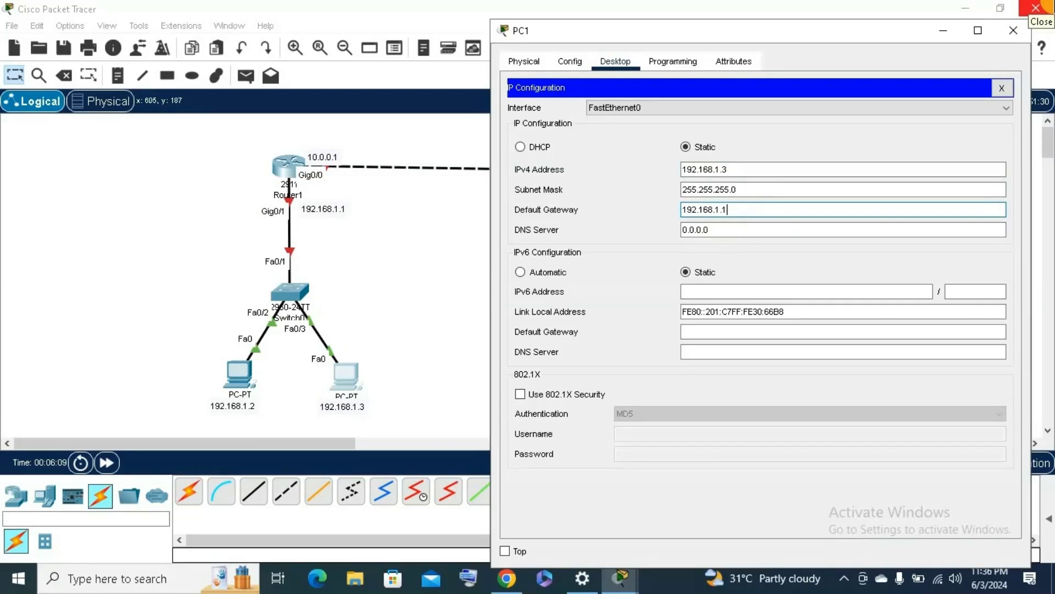
left_click(1002, 88)
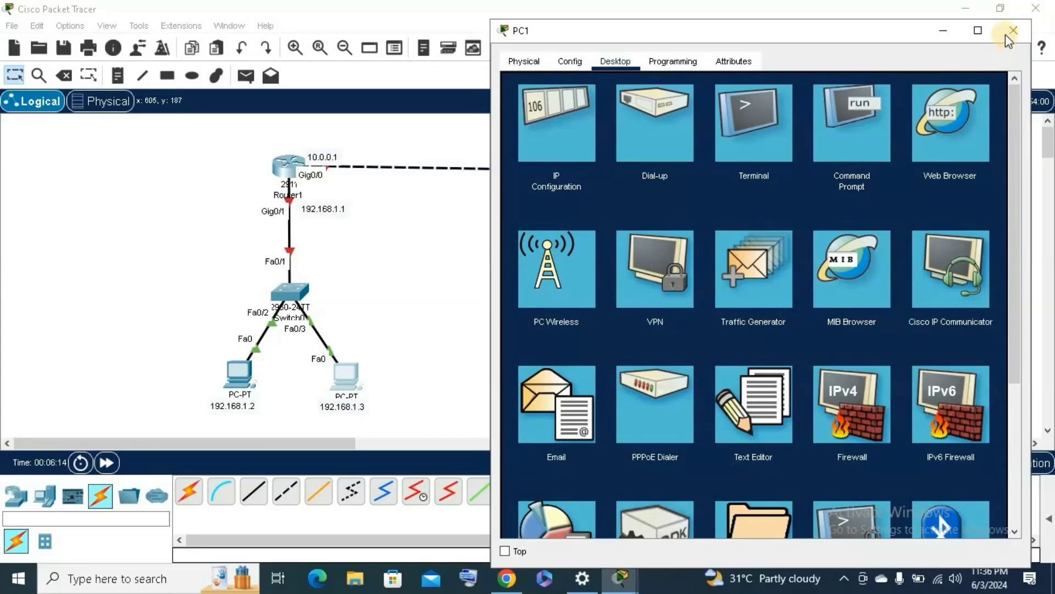
left_click(1006, 35)
- Give Server0 the static IPv4 address 192.168.2.2, subnet mask 255.255.255.0 and default gateway 192.168.2.1
mouse_move(362, 377)
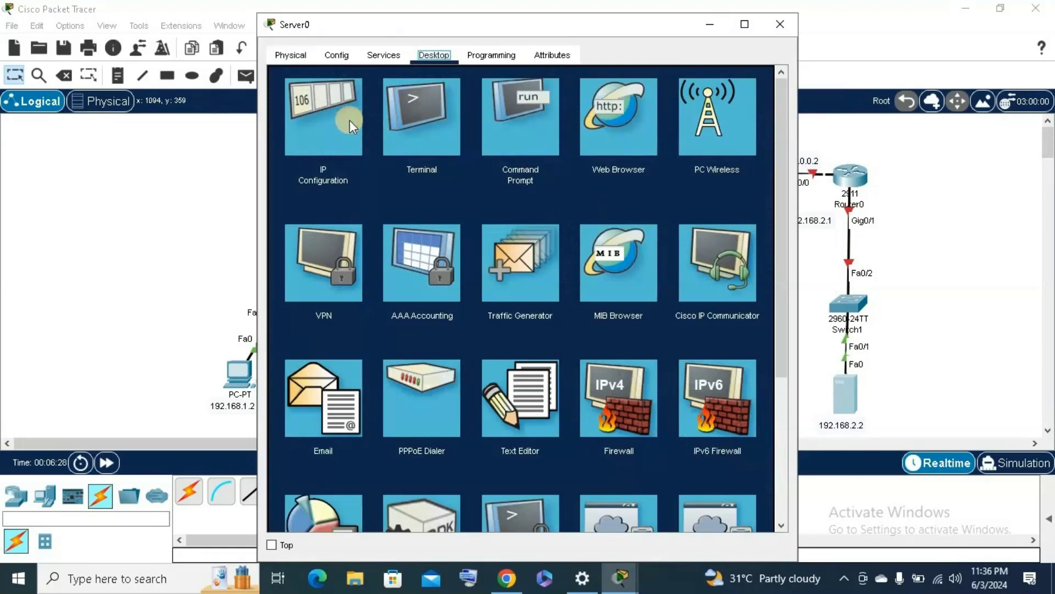
left_click(350, 120)
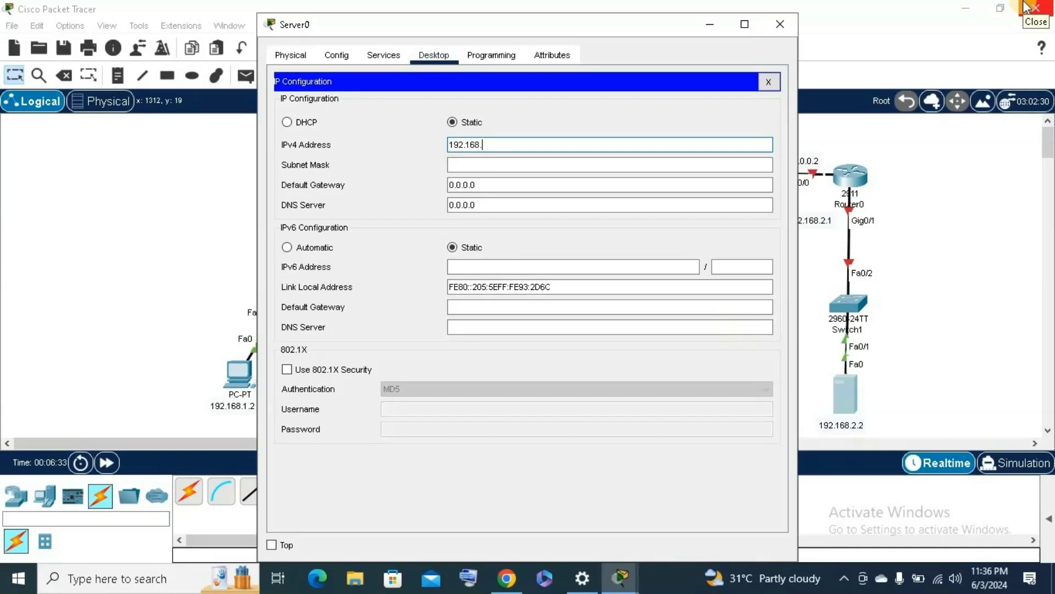
triple_click(526, 190)
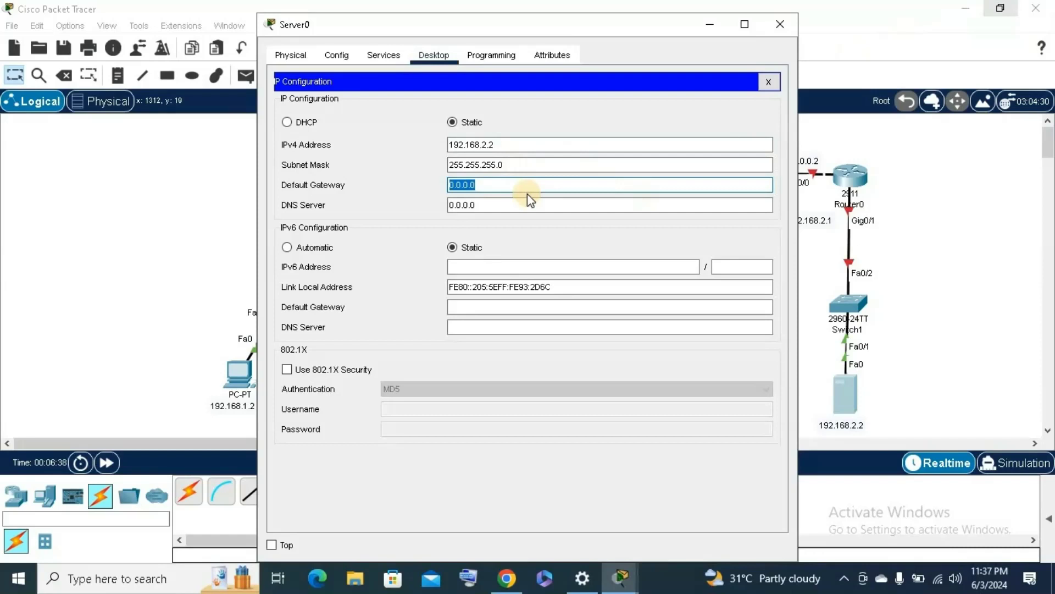
key("BackSpace")
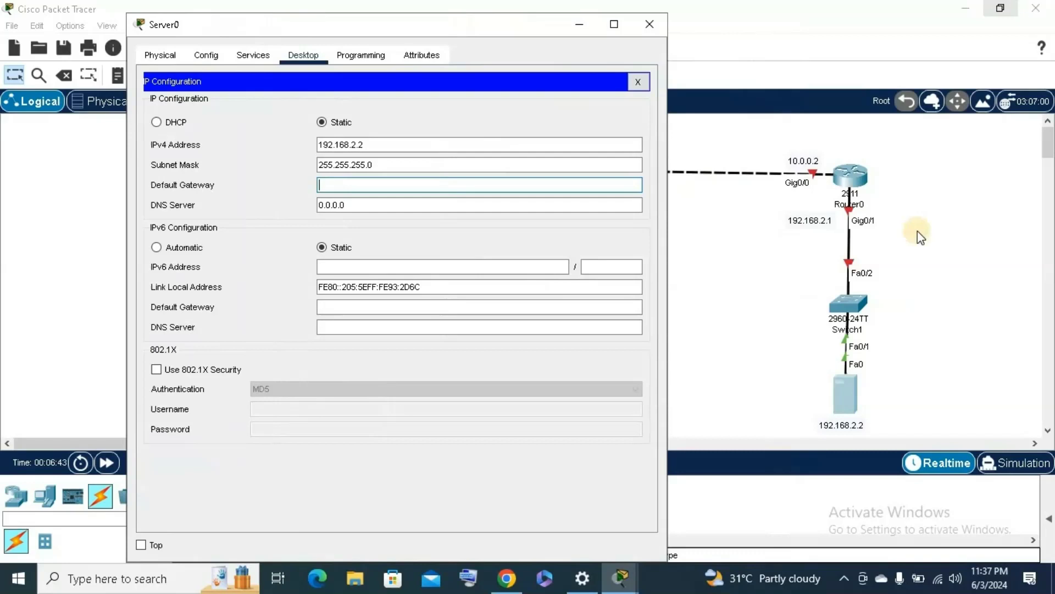
type("192.168.2.1")
left_click(638, 83)
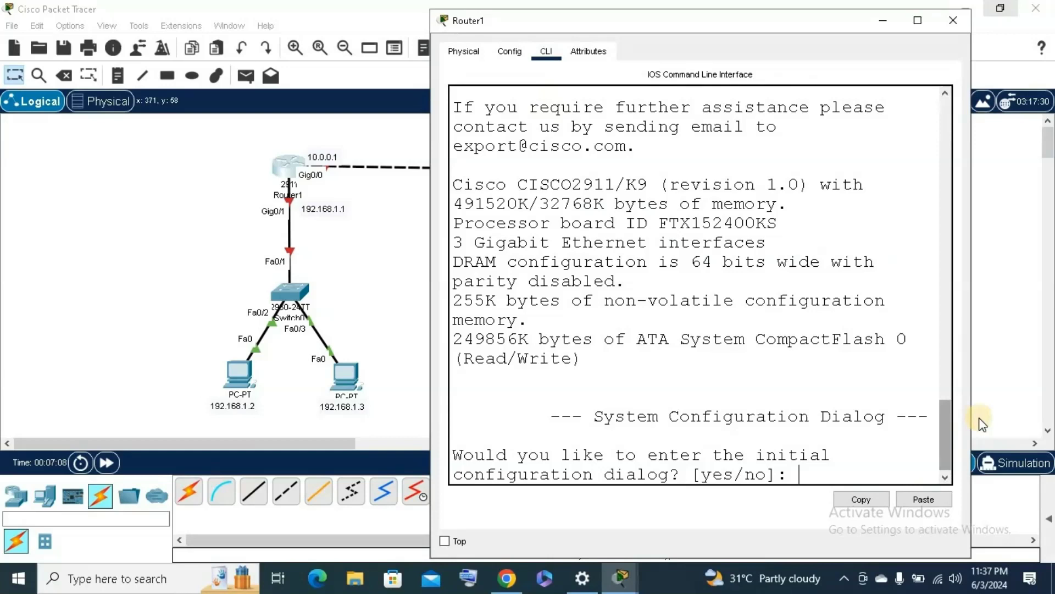
- Decline the initial configuration dialog on Router1 with "no" and enter global configuration mode using en and config t
type("no")
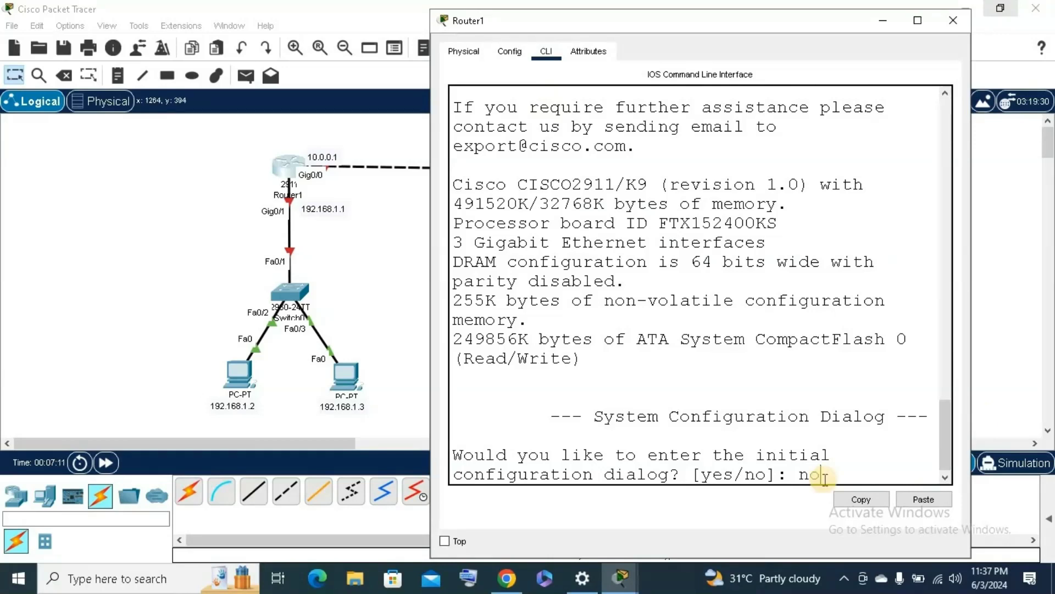
key("Return")
key("Return")
key("Return")
type("en")
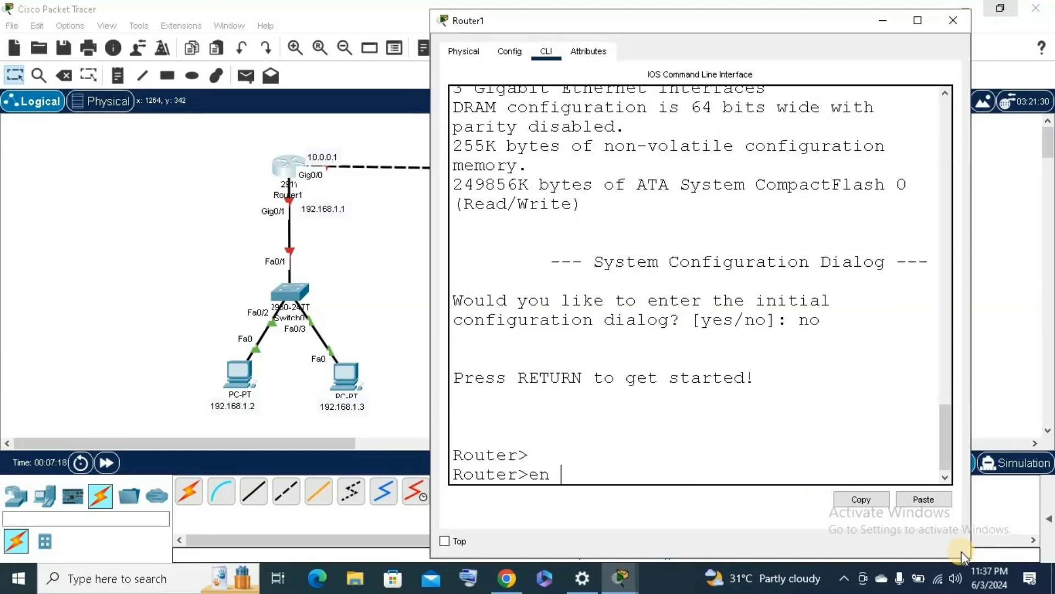
key("Return")
type("config t")
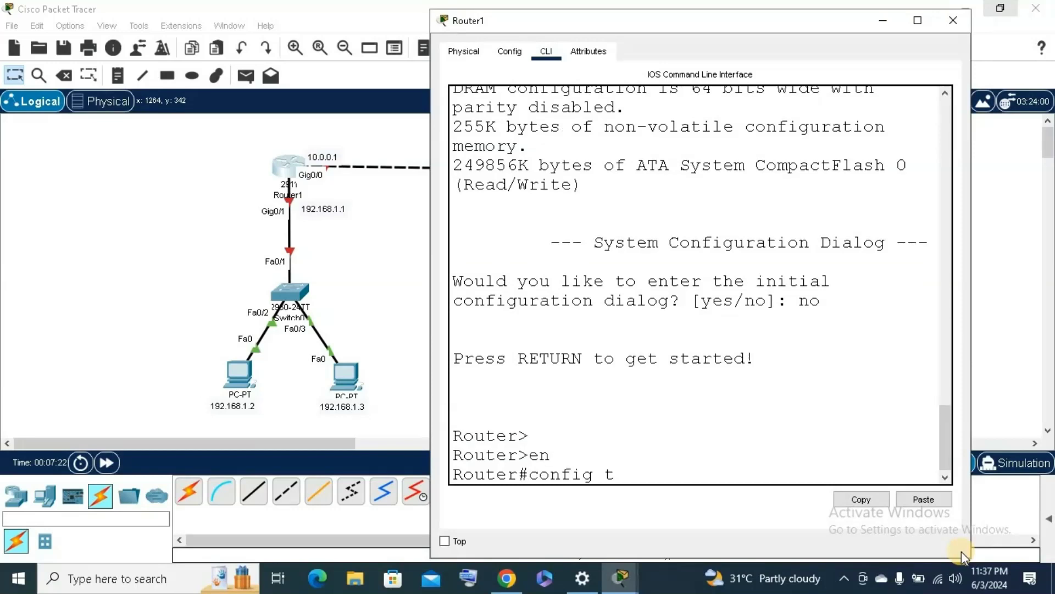
key("Return")
- Select interface gig0/0 on Router1 and assign it IP address 10.0.0.1 with mask 255.0.0.0
type("in")
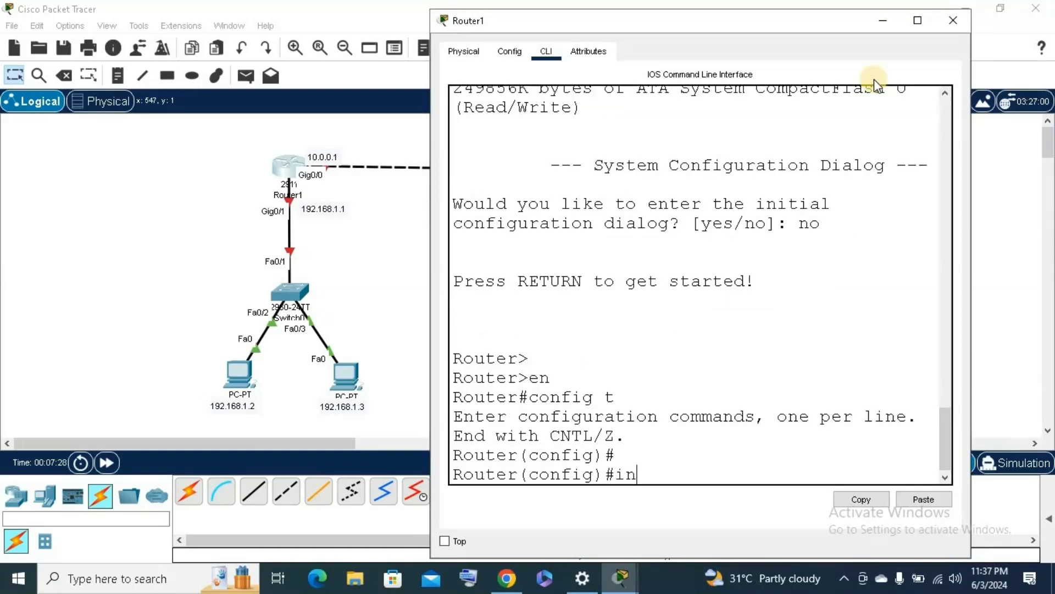
type("terface gig")
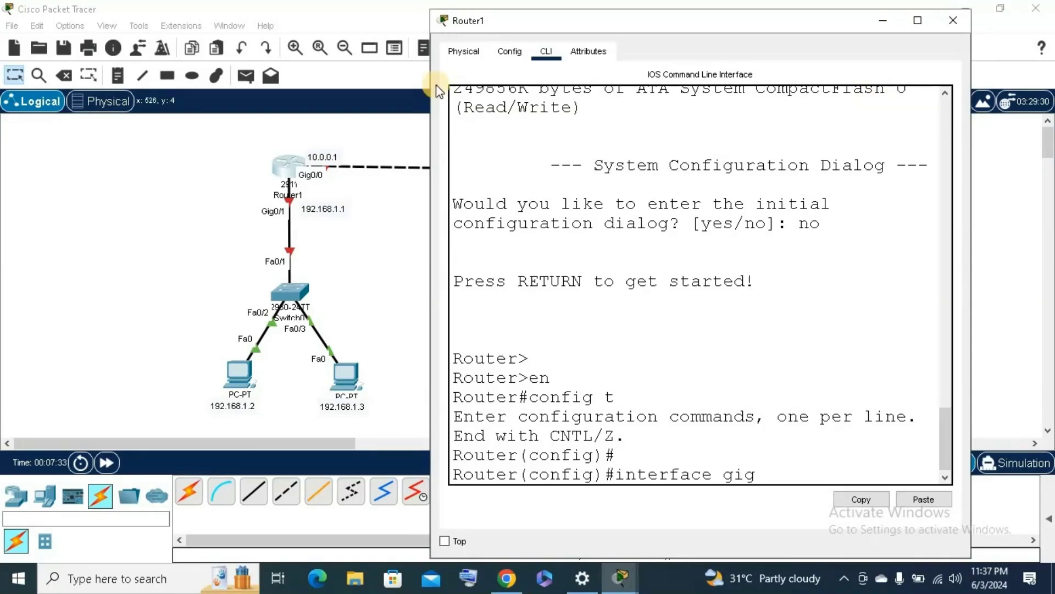
type("0/0")
key("Return")
key("Return")
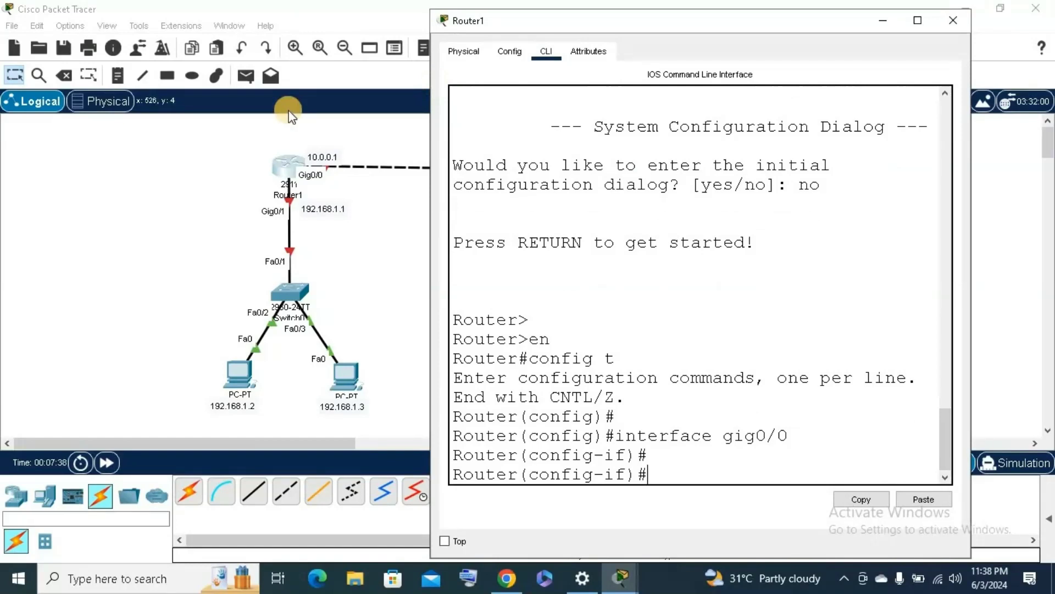
type("ip address 10")
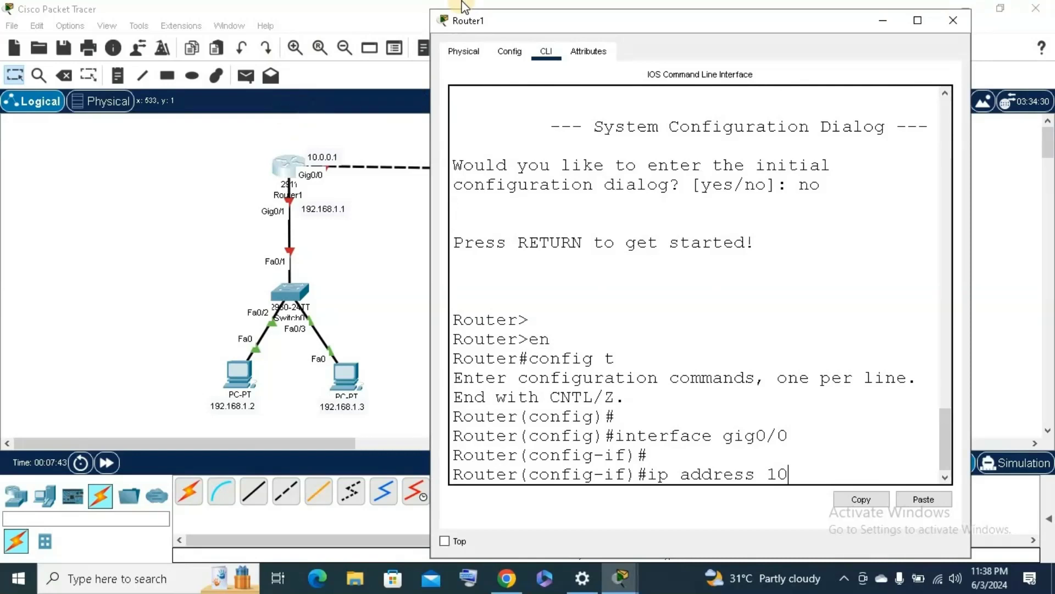
type(".0.0.1 2")
type("55.0.0.0")
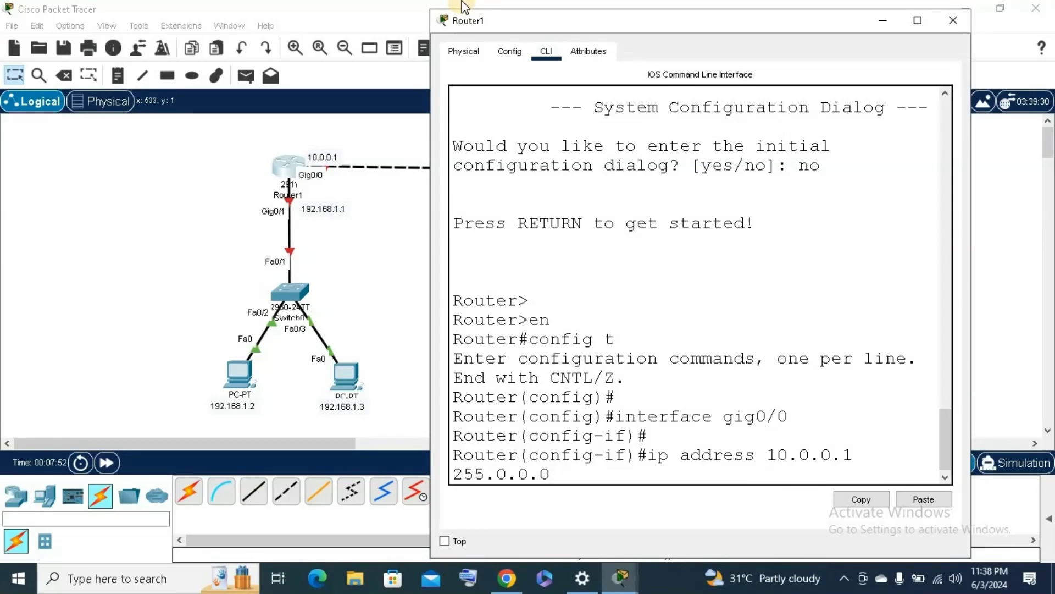
key("Return")
key("Return")
- Enable Router1's gig0/0 interface with no shutdown and exit its interface configuration mode
type("nfig-if)#n")
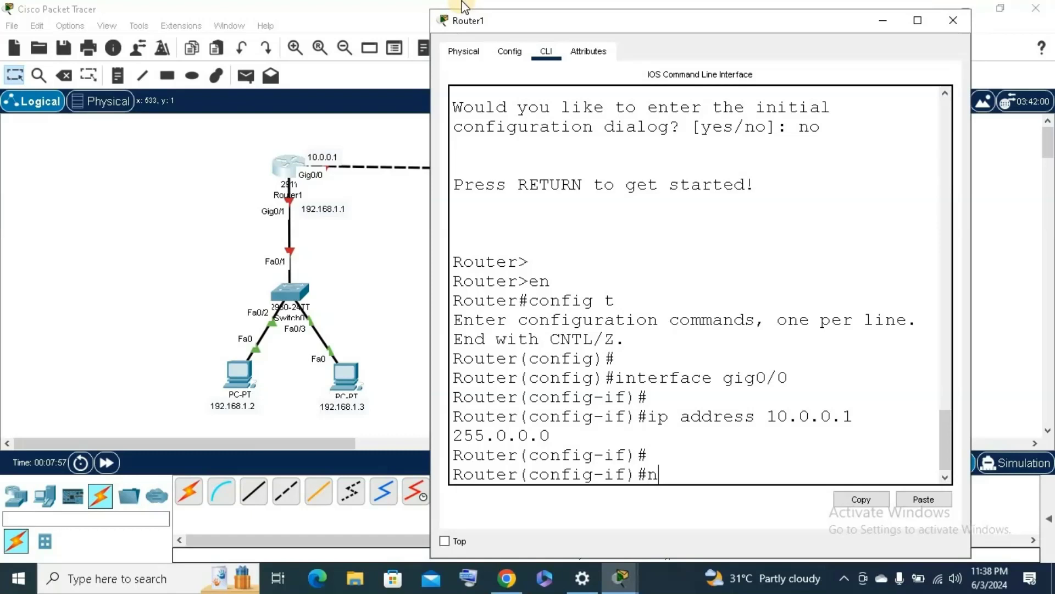
type("o shutdown")
key("Return")
key("Return")
key("Return")
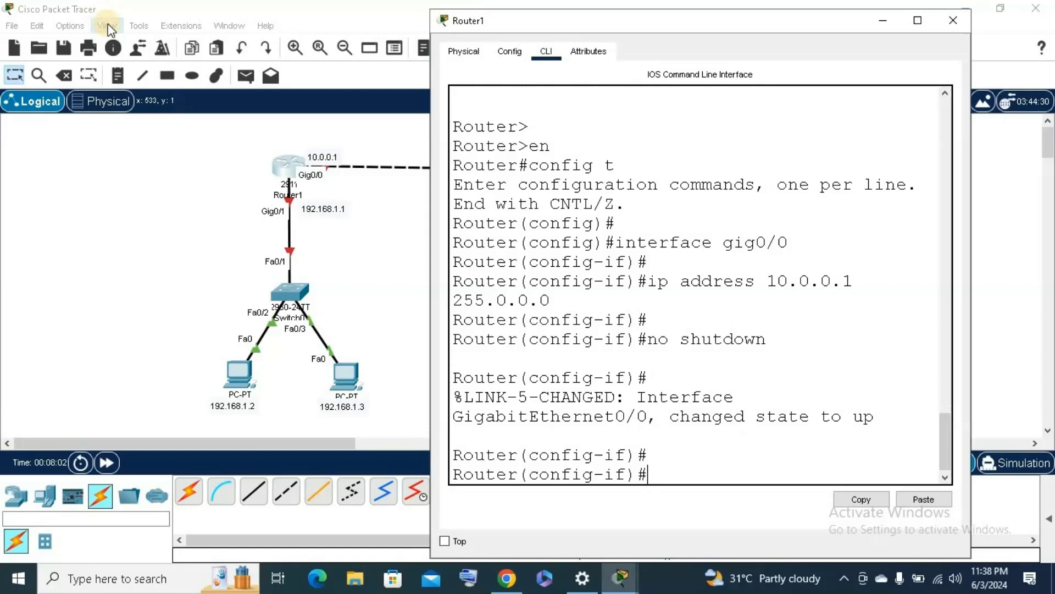
type("exit")
key("Return")
type("exit")
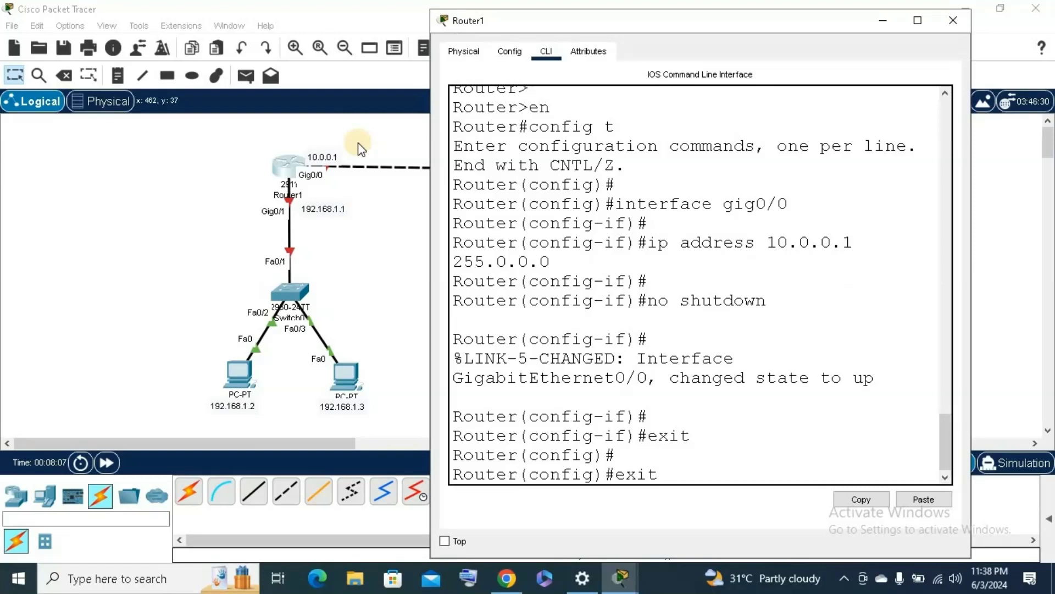
key("BackSpace")
key("BackSpace")
key("BackSpace")
key("BackSpace")
- Select interface gig0/1 on Router1 and assign it IP address 192.168.1.1 with mask 255.255.255.0
type("i")
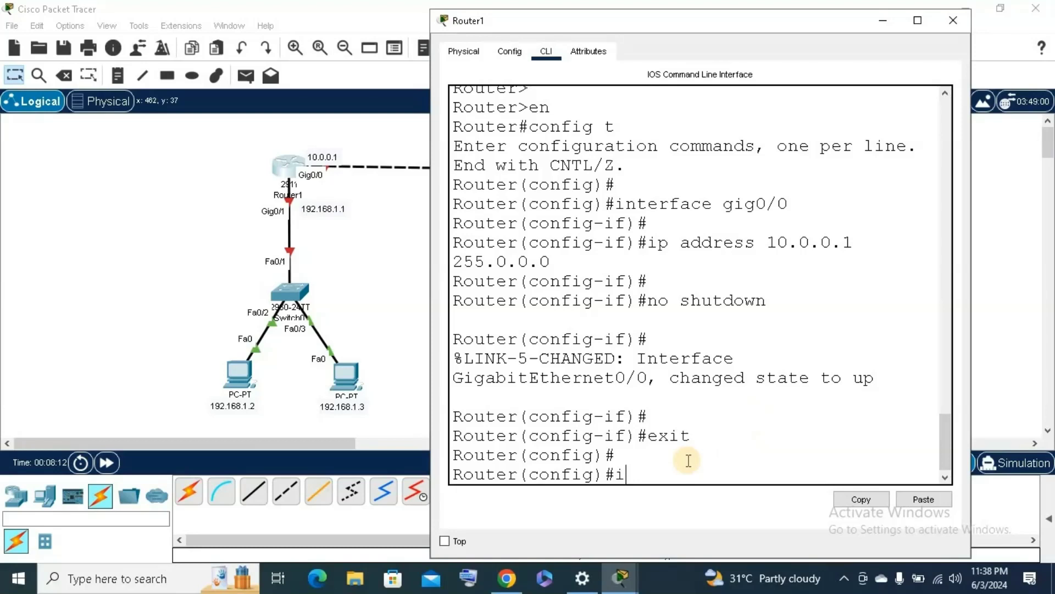
type("nterface")
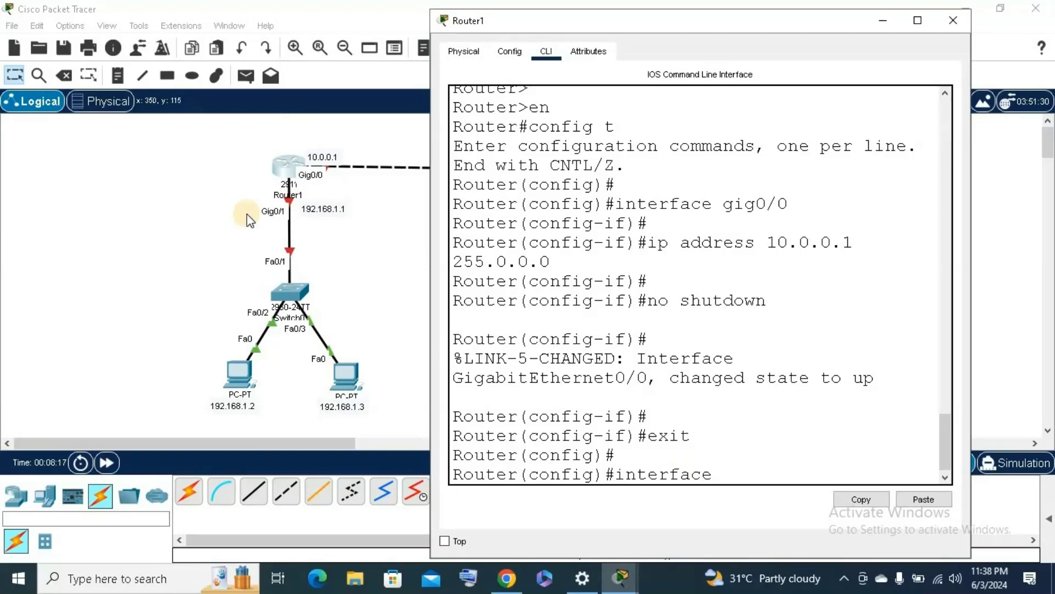
type("gig0/1")
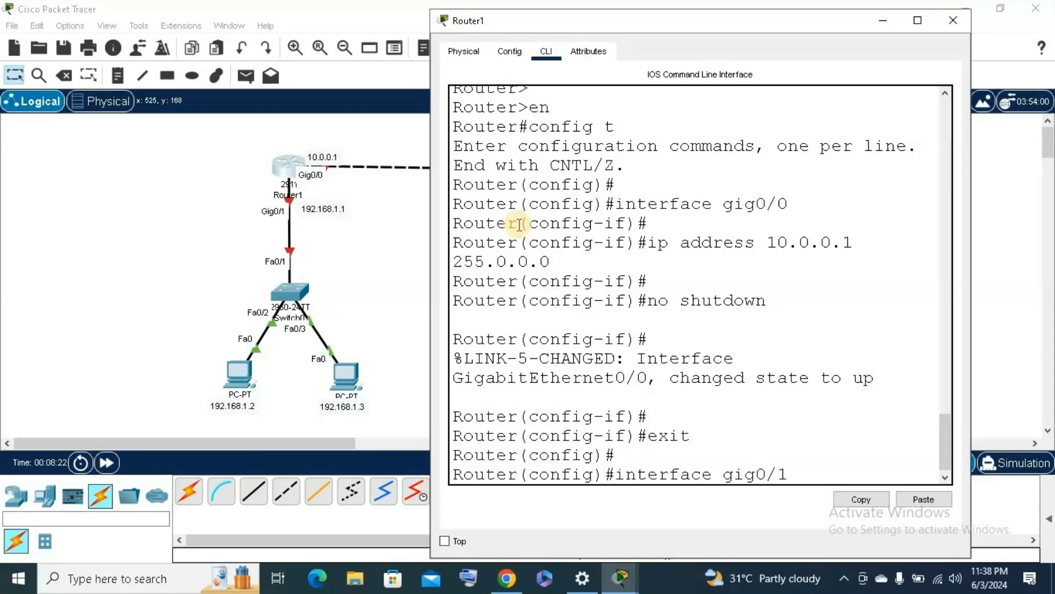
key("Return")
type("ip address")
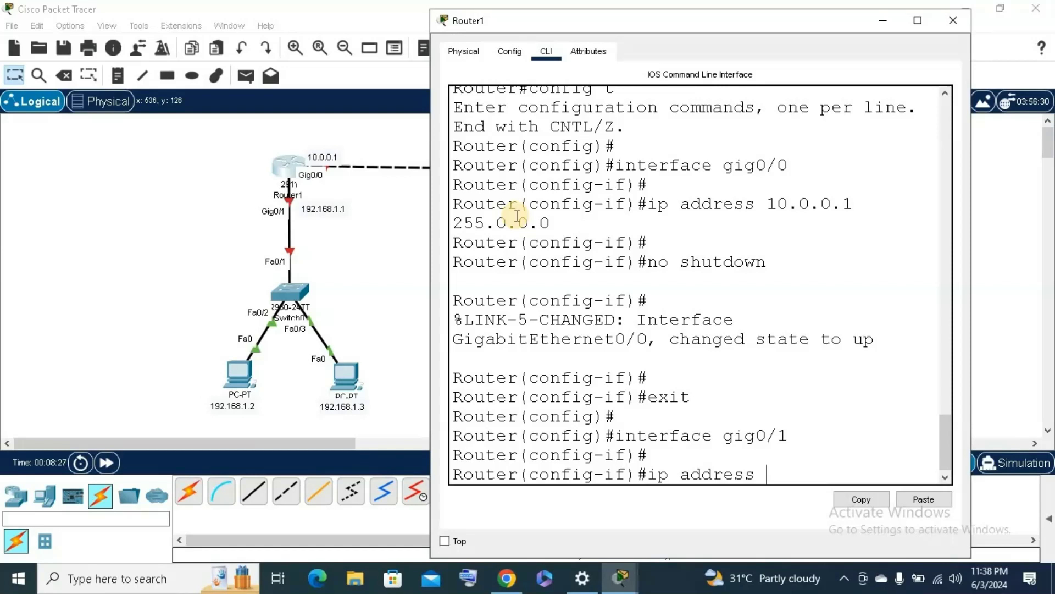
type("192.168.1.1 255.")
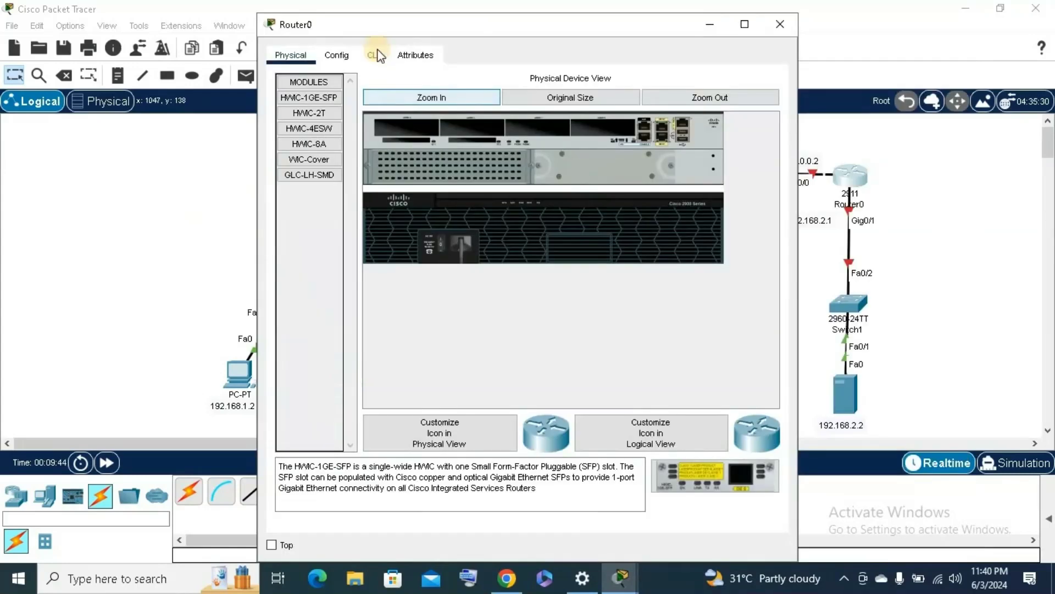
- Configure Router0's GigabitEthernet0/0 with IPv4 address 10.0.0.2 and subnet mask 255.0.0.0, and turn its port on
left_click_drag(580, 35, 580, 38)
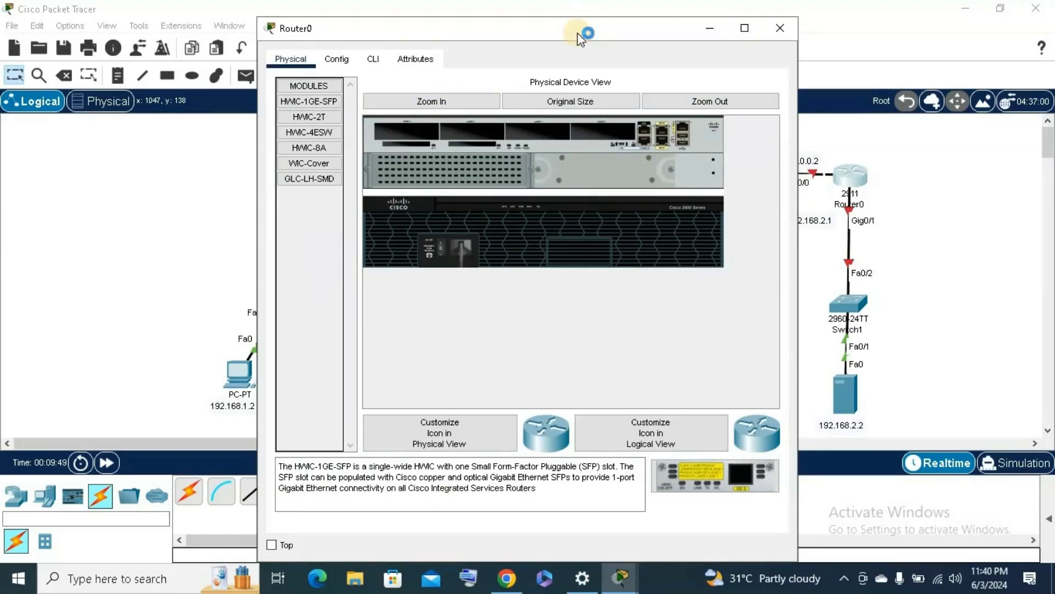
left_click(336, 59)
left_click_drag(580, 28, 477, 13)
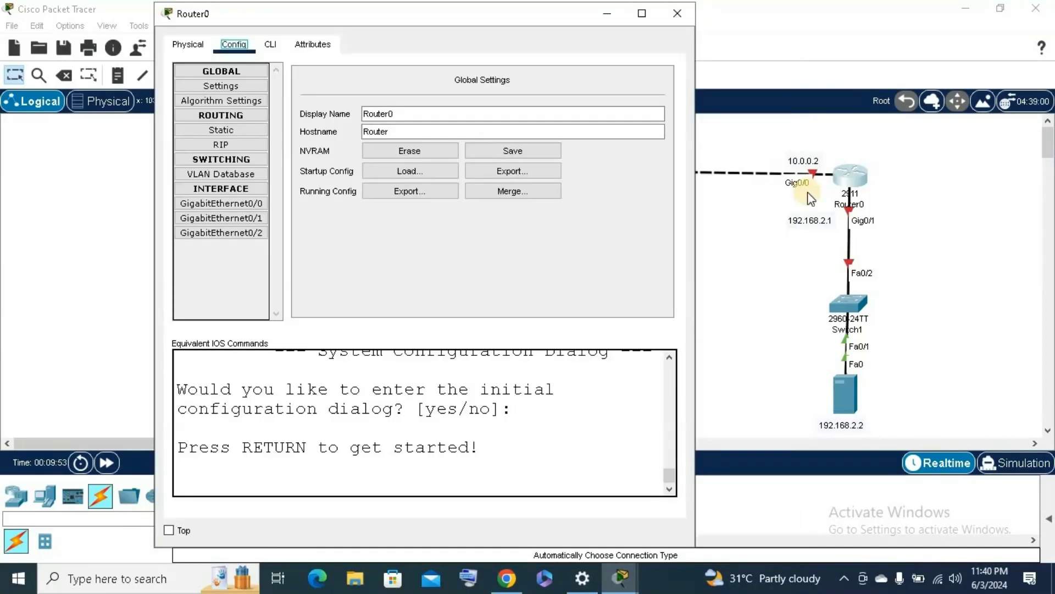
left_click(516, 171)
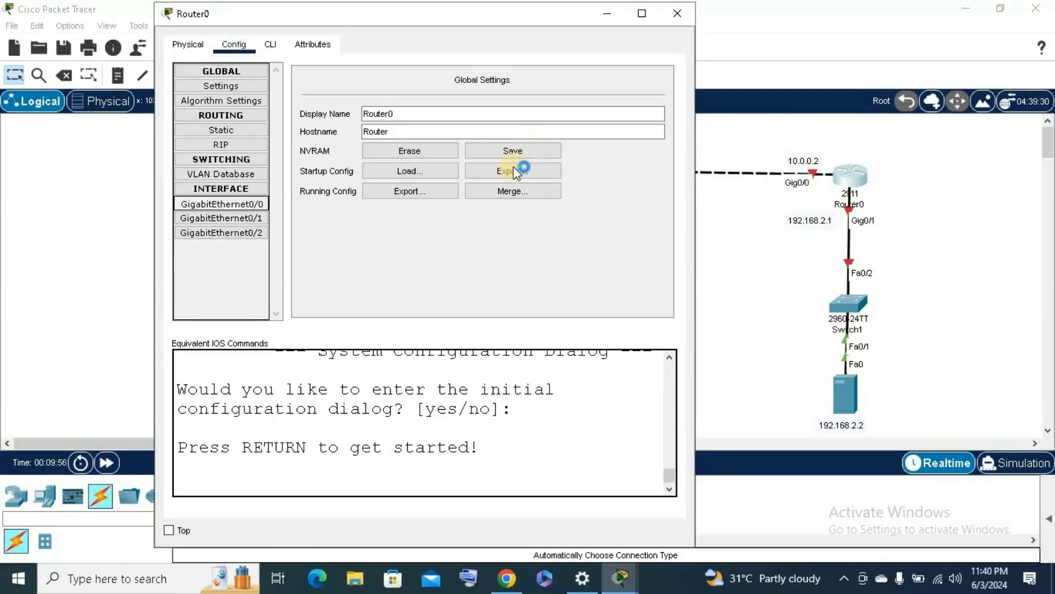
left_click(558, 175)
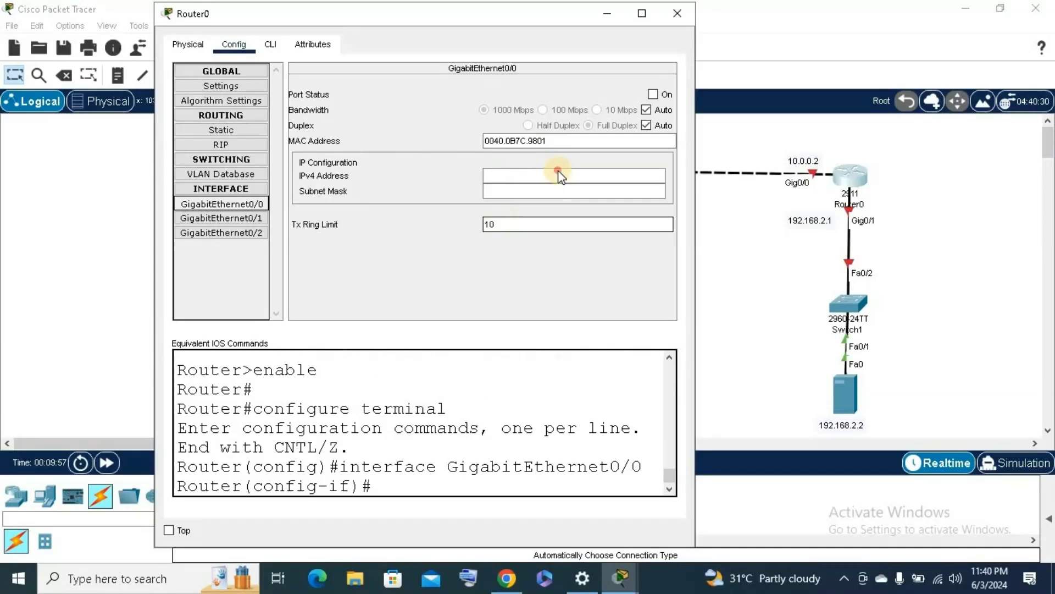
left_click(558, 175)
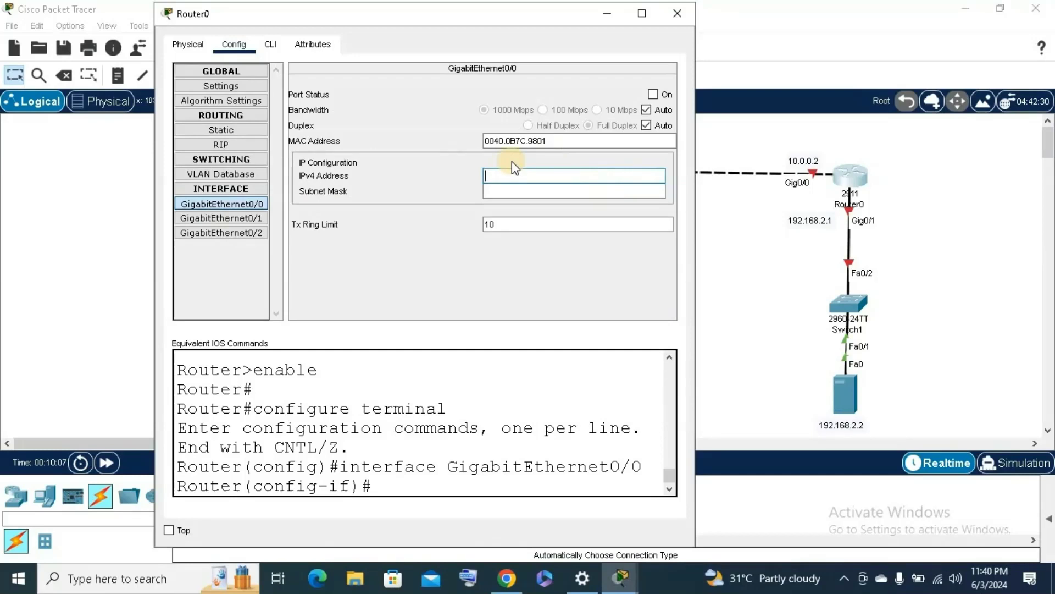
type("10.")
type("0.0.2")
left_click(545, 193)
left_click(653, 94)
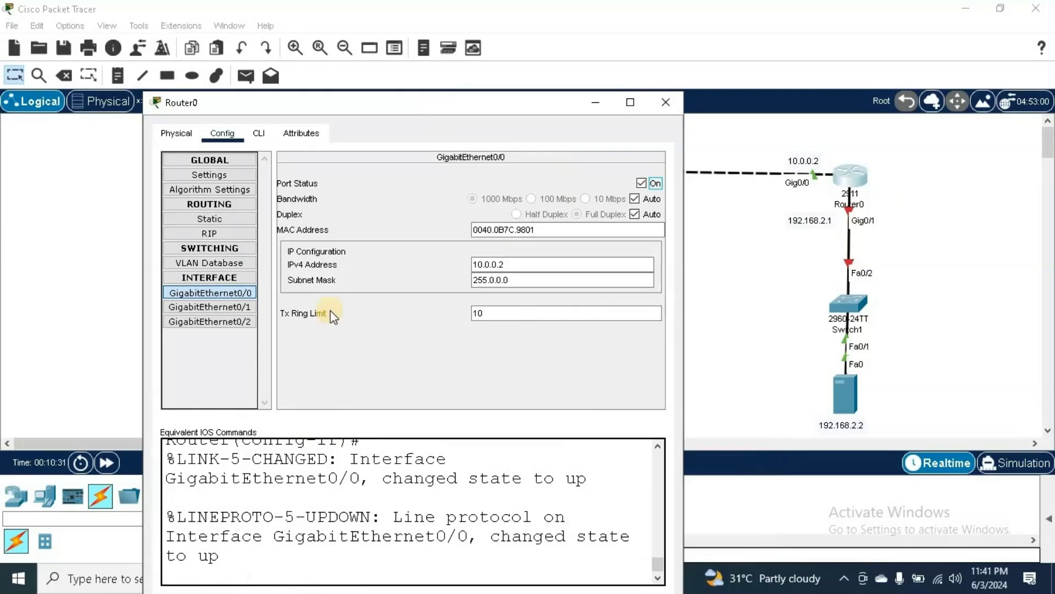
- Configure Router0's GigabitEthernet0/1 with IPv4 address 192.168.2.1 and subnet mask 255.255.255.0, turn its port on and close the router window
left_click(209, 307)
left_click(565, 265)
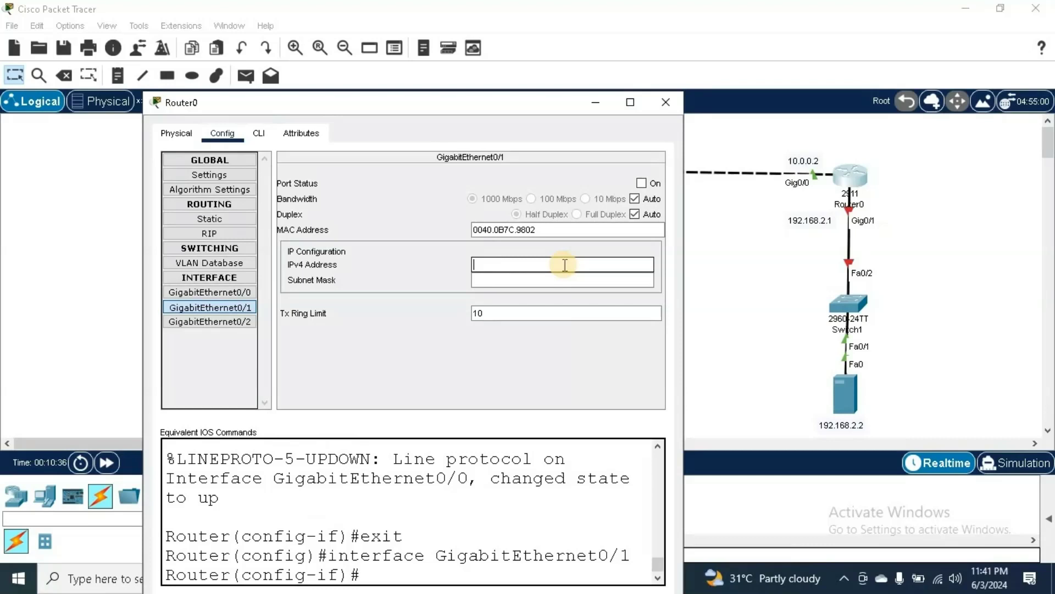
type("192.168.2.1")
key("Tab")
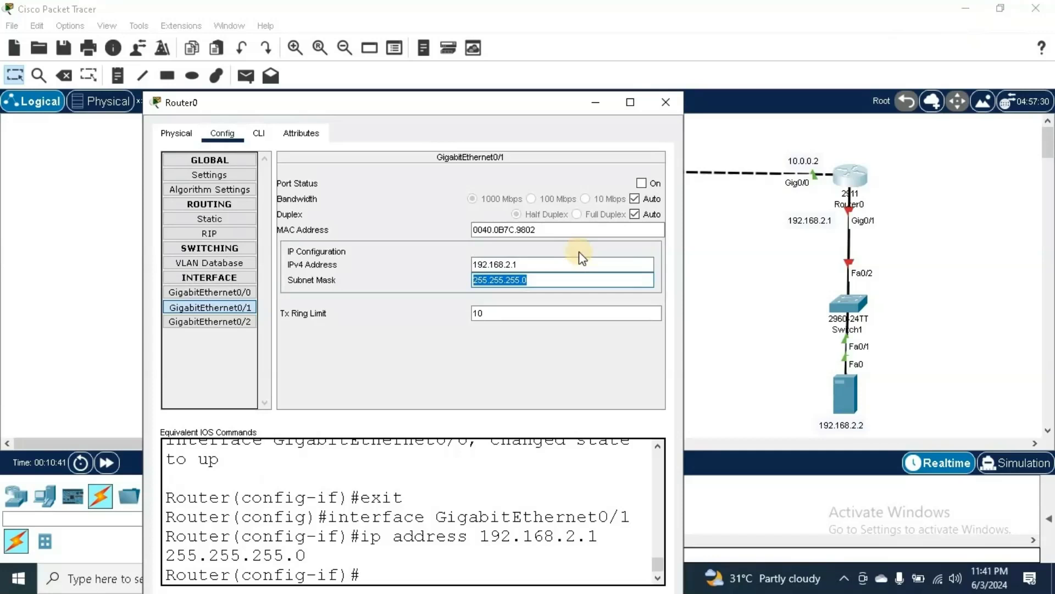
left_click(642, 183)
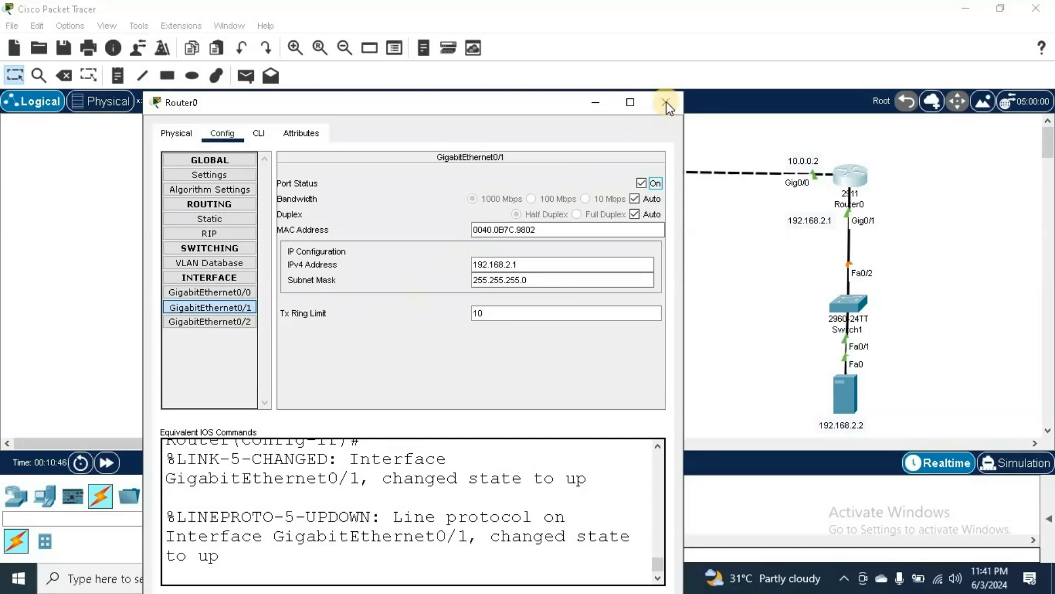
left_click(666, 102)
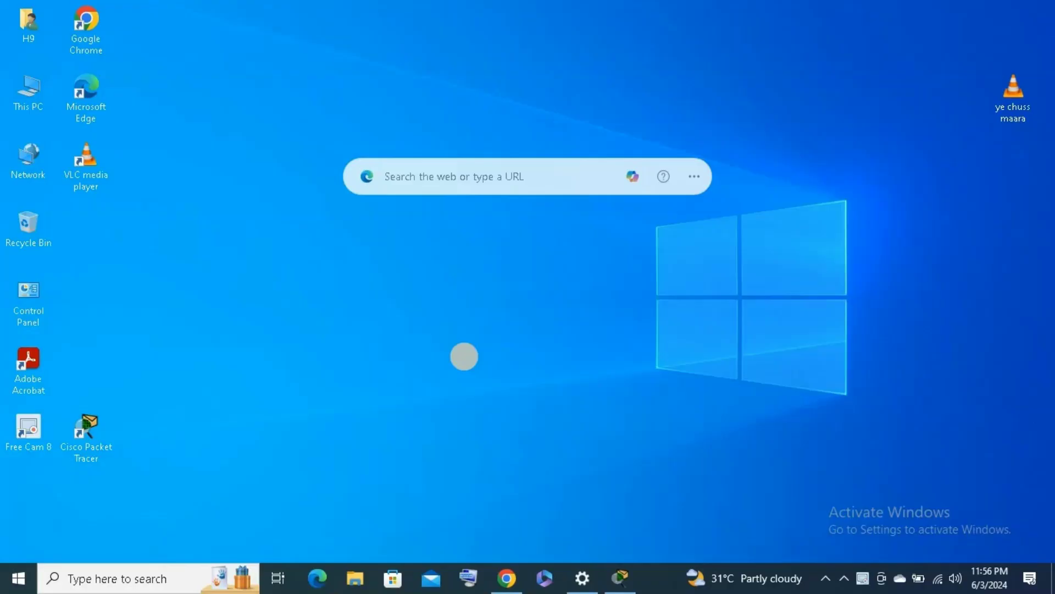
- Add networks 10.0.0.0 and 192.168.1.0 to Router1's RIP routing and close its window
left_click(619, 582)
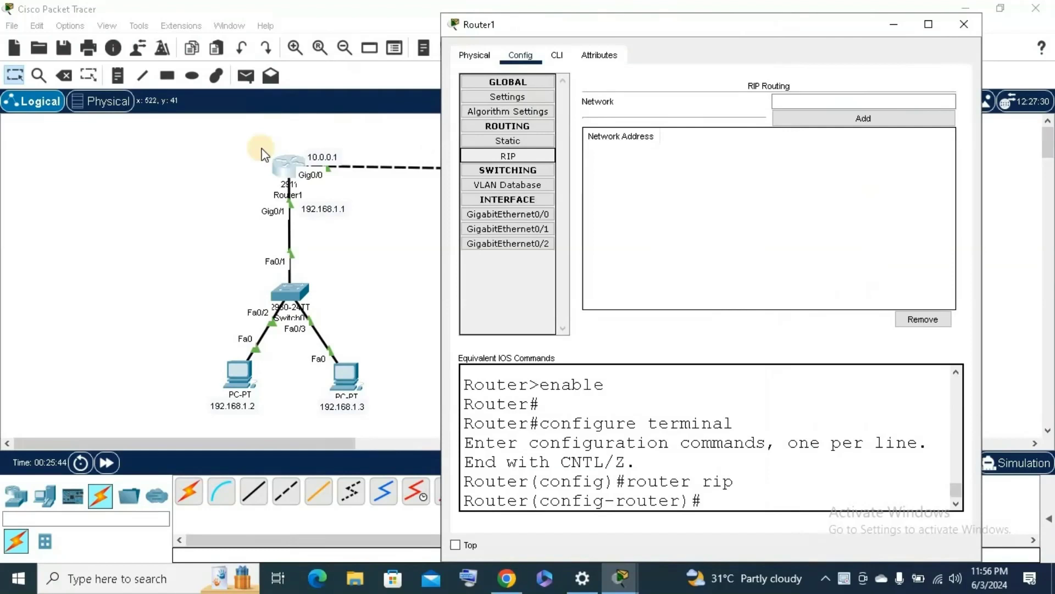
left_click(791, 101)
type("10.0")
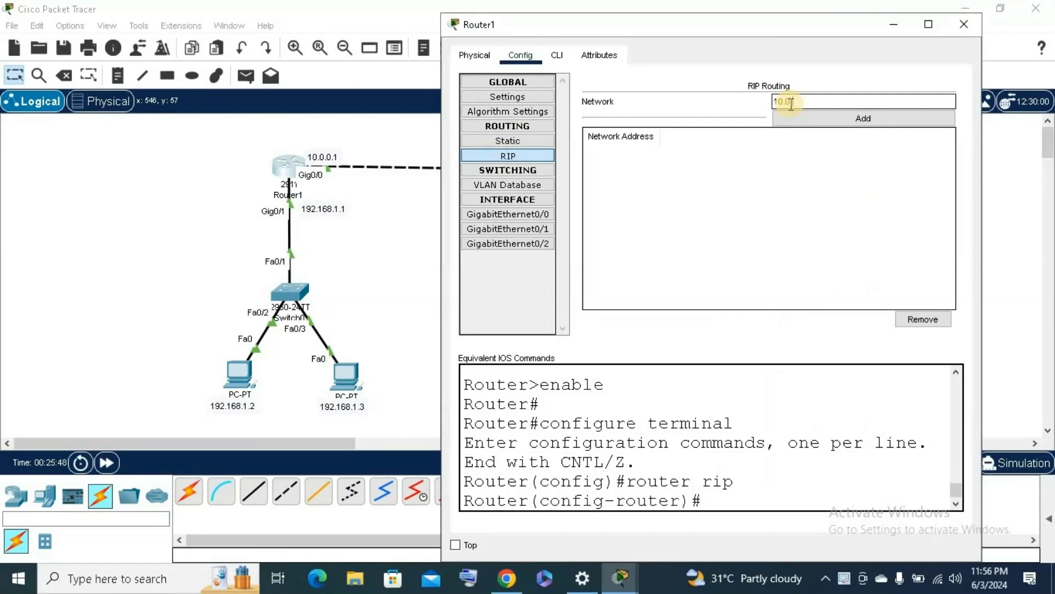
type(".0.0")
left_click(863, 118)
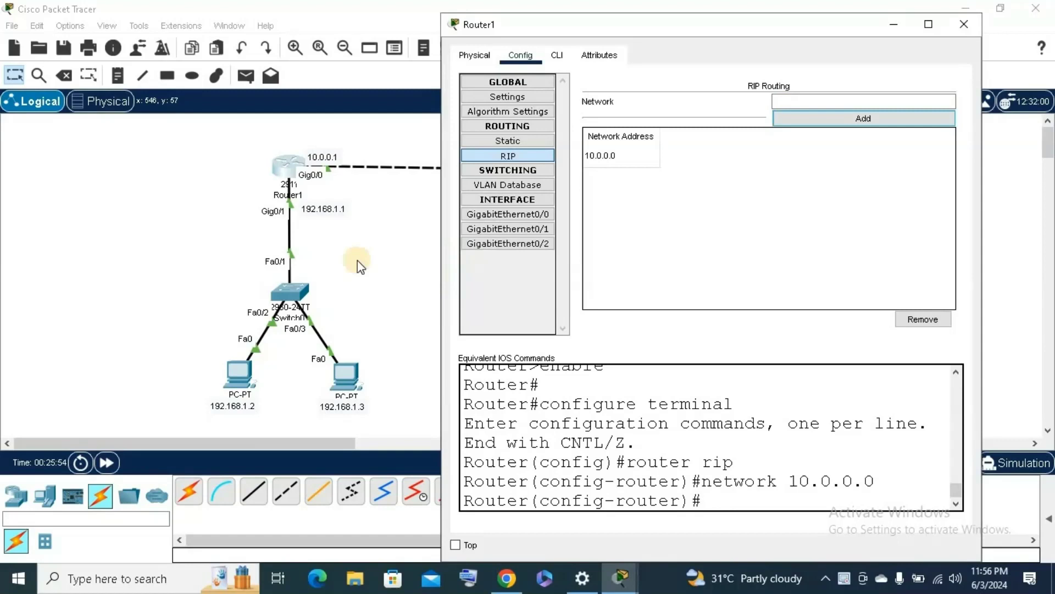
type("192.168.")
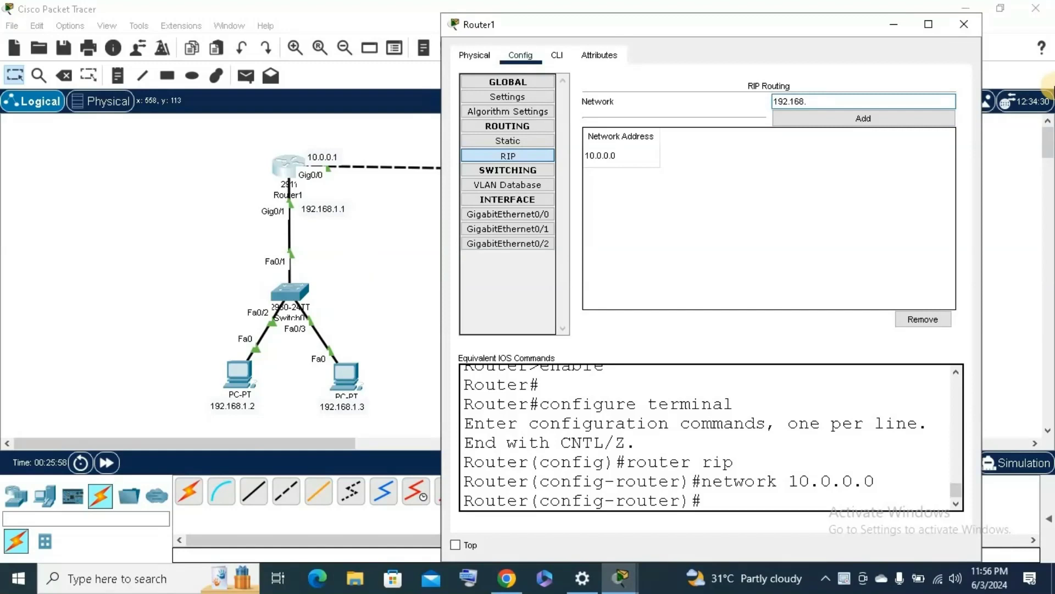
type("1.0")
left_click(862, 118)
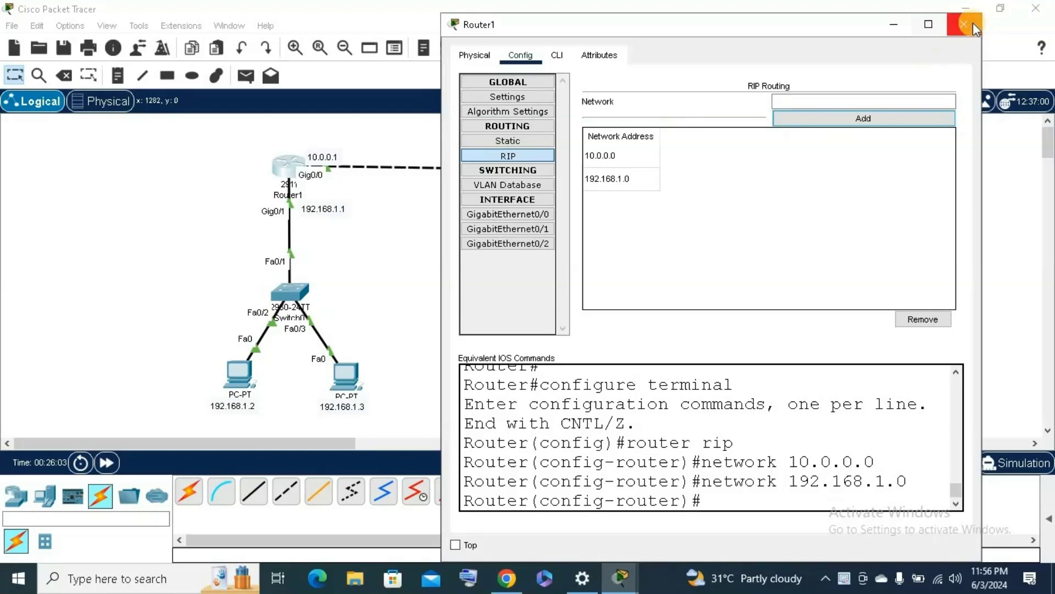
left_click(973, 22)
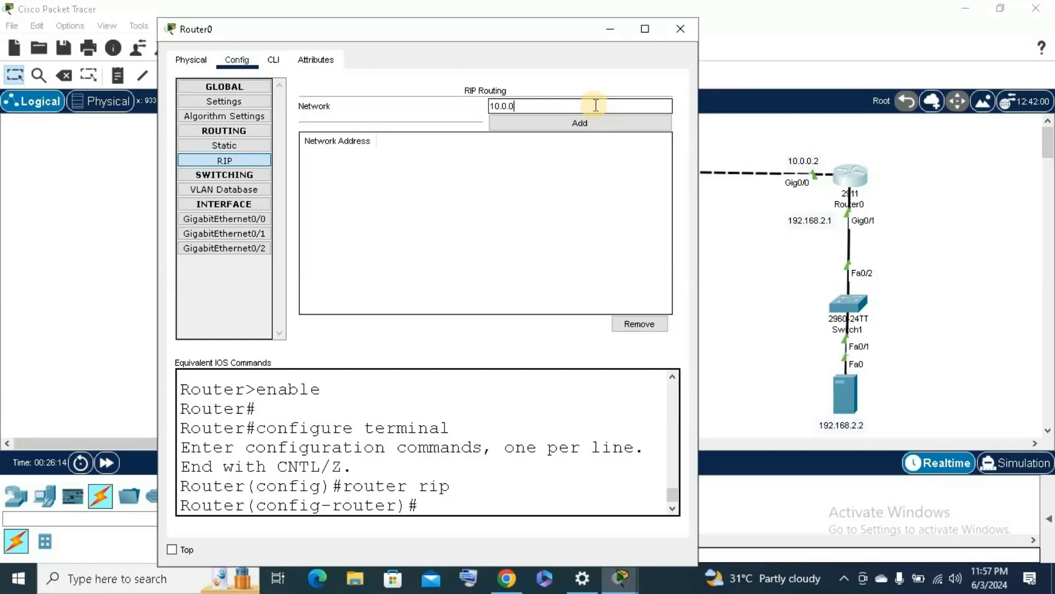
- Add networks 10.0.0.0 and 192.168.2.0 to Router0's RIP routing
type(".0")
key("Return")
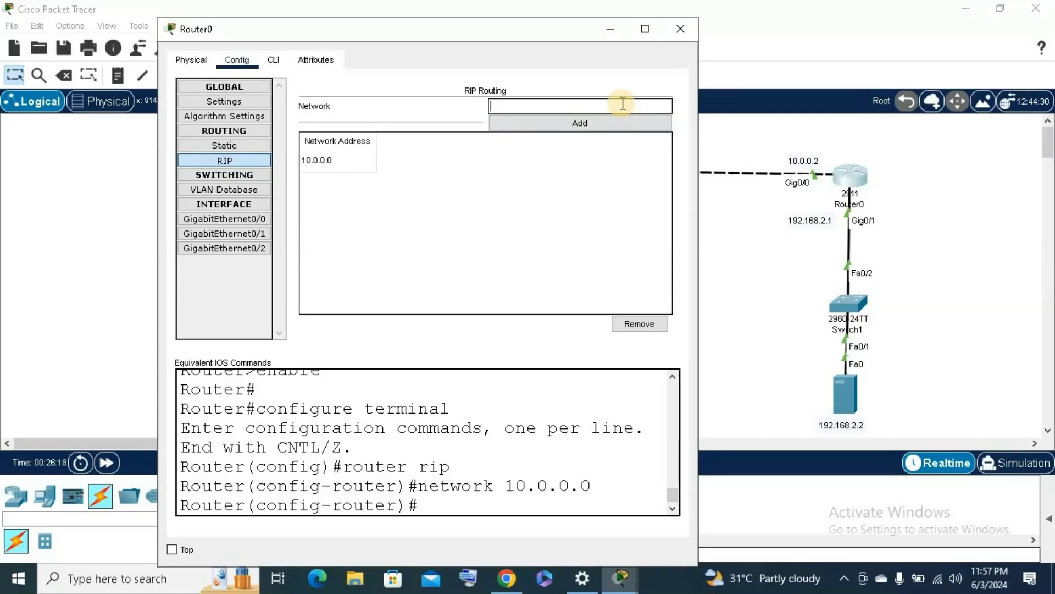
type("192.168.2.0")
left_click(580, 122)
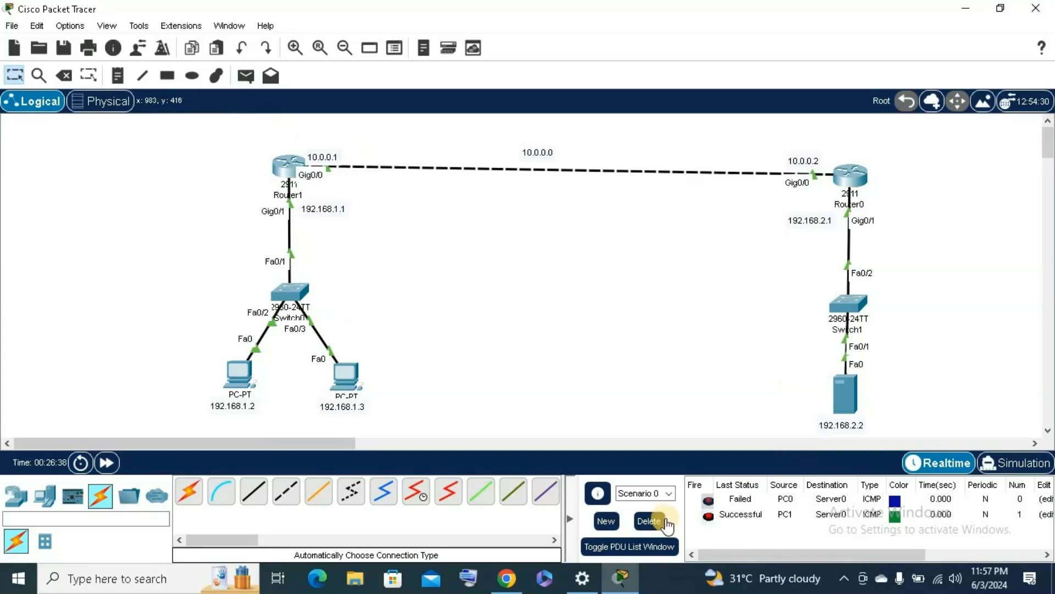
- Clear the existing test PDUs and send simple PDUs from PC1 to Server0, PC0 to Router0 and Router1 to Server0
left_click(662, 521)
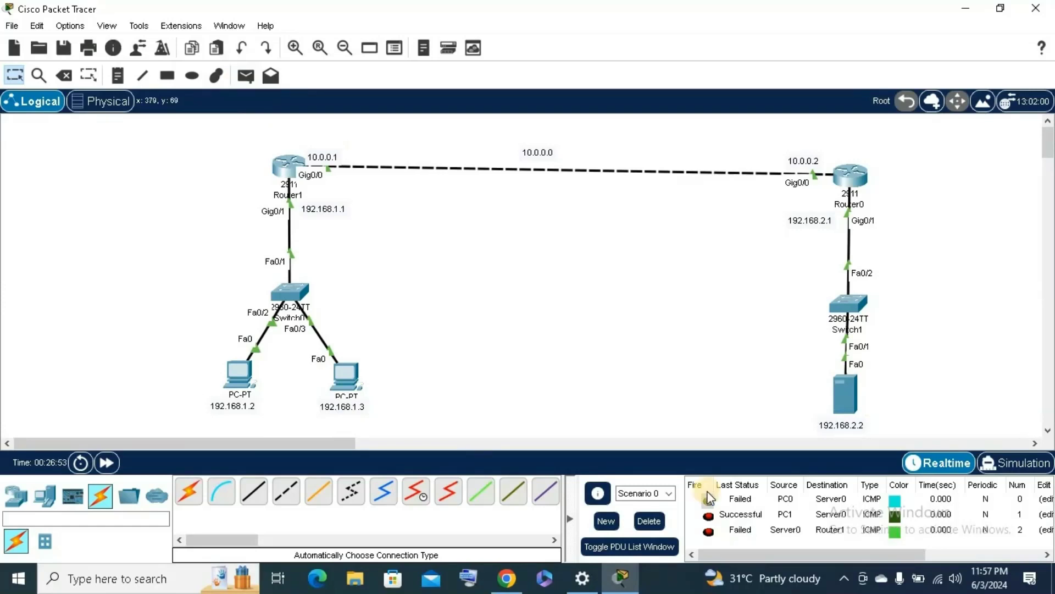
left_click(649, 520)
left_click(244, 77)
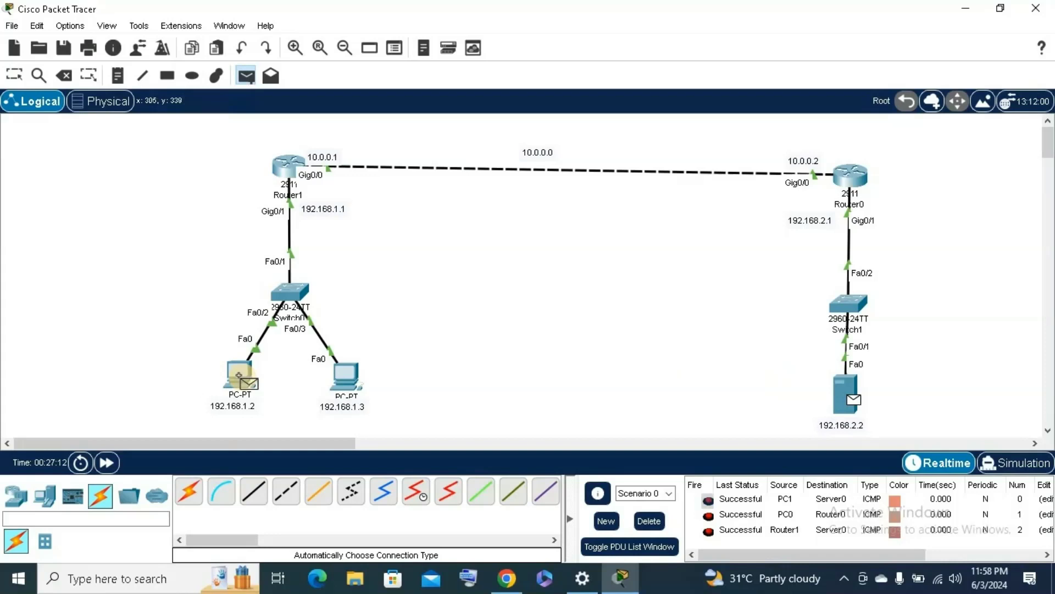
key("Escape")
left_click(570, 519)
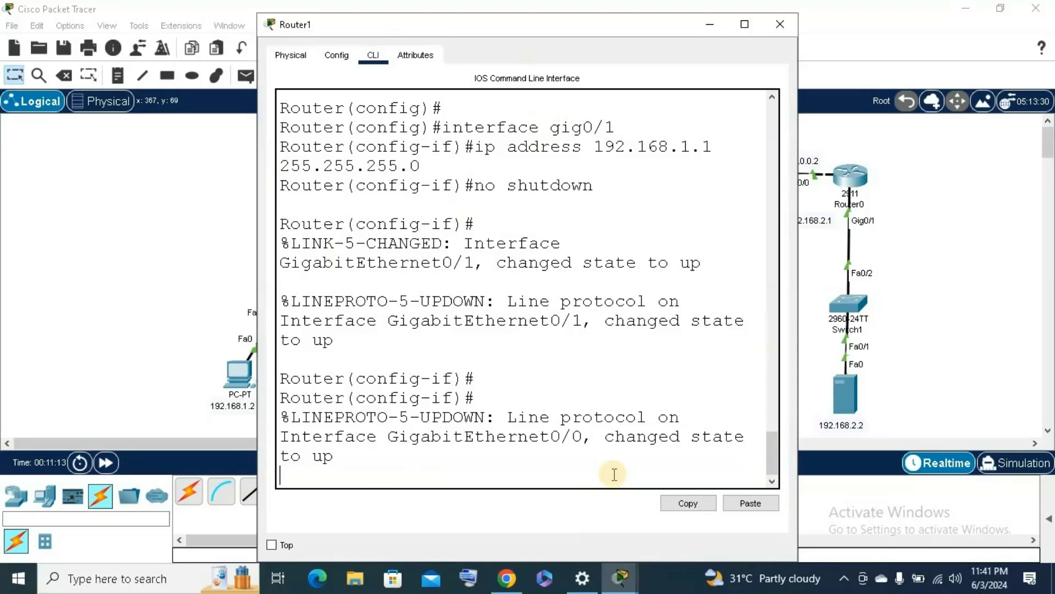
- Exit interface configuration mode on Router1 and list the available options of the ip nat command
key("Return")
type("exi")
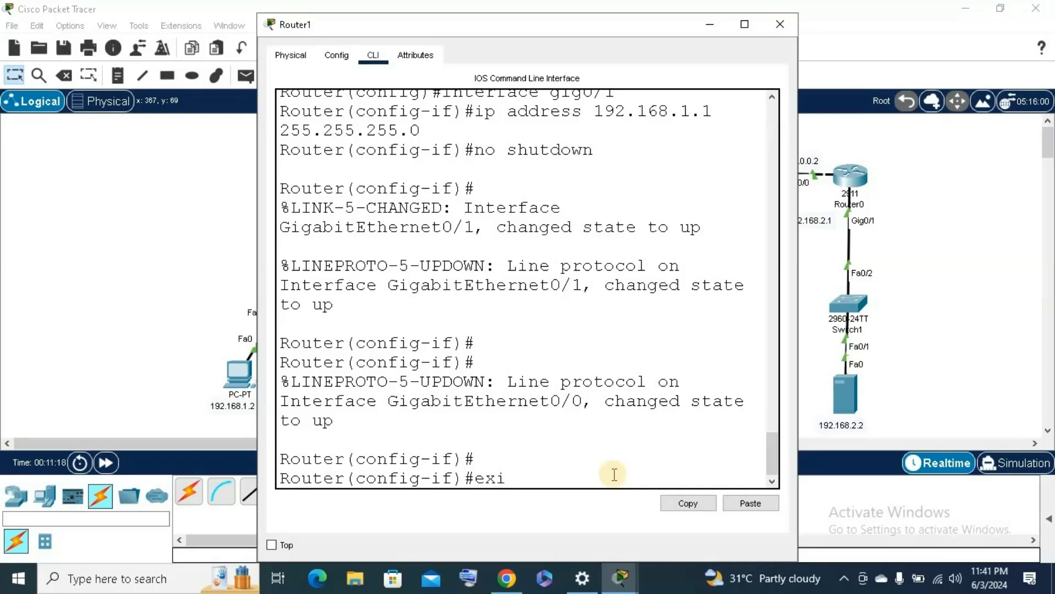
type("t")
key("Return")
type("ip")
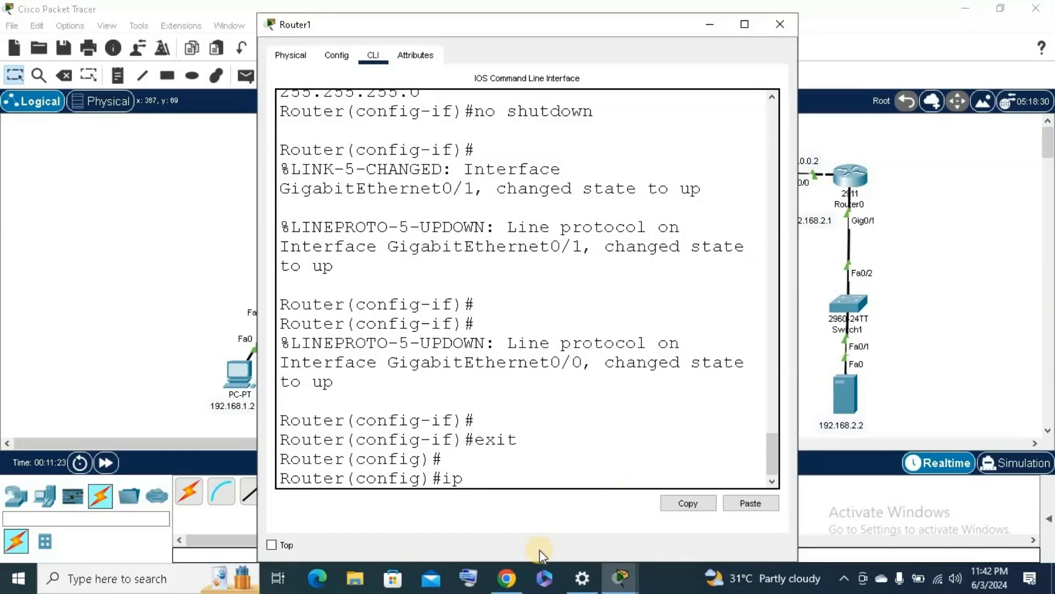
type(" nat")
key("super+Up")
type("?")
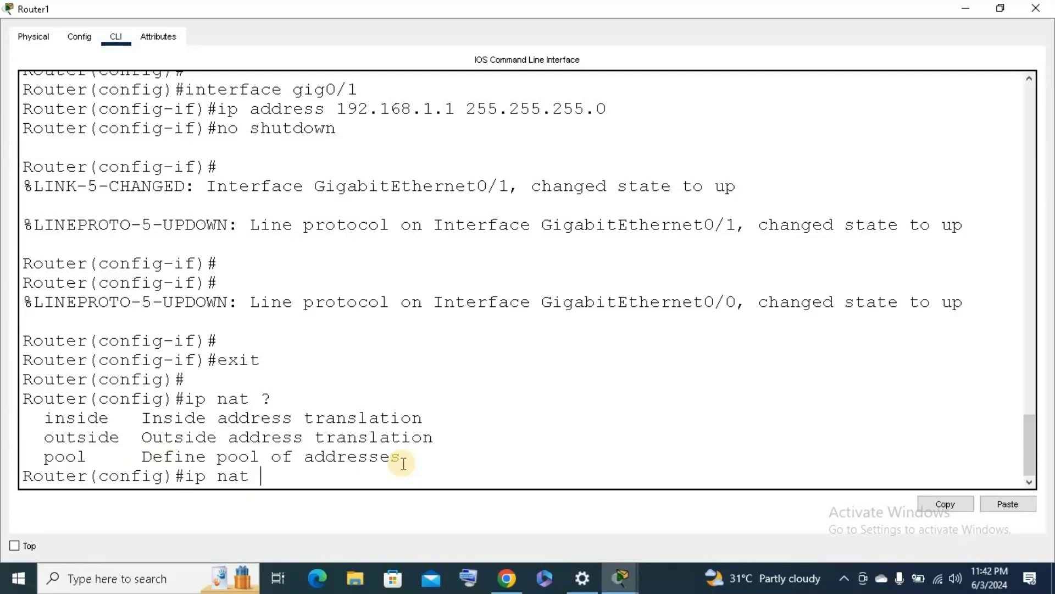
- List the available options of the ip nat inside and ip nat inside source commands on Router1
type("inside")
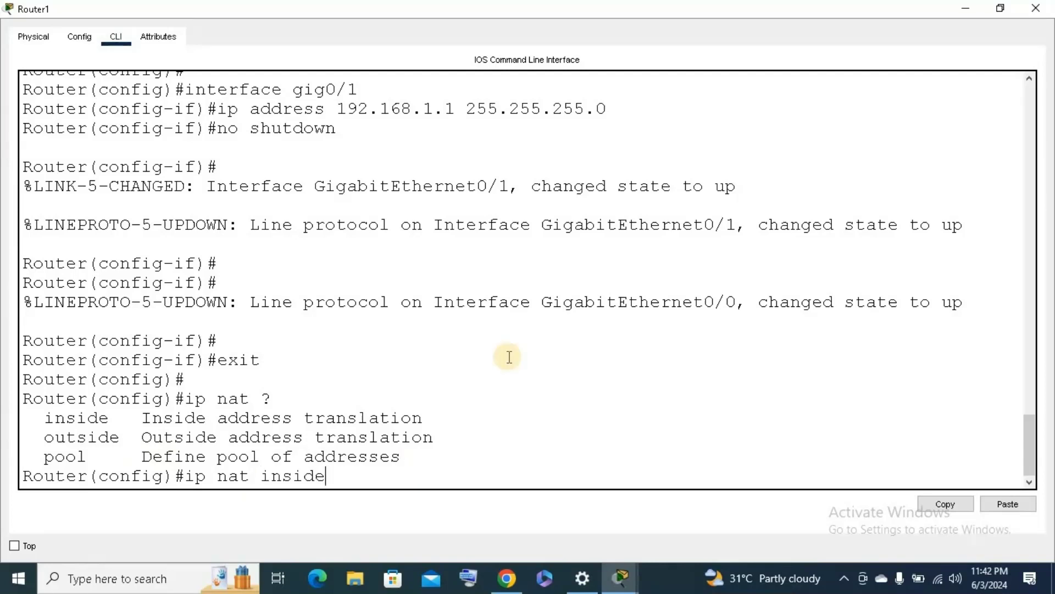
type("?")
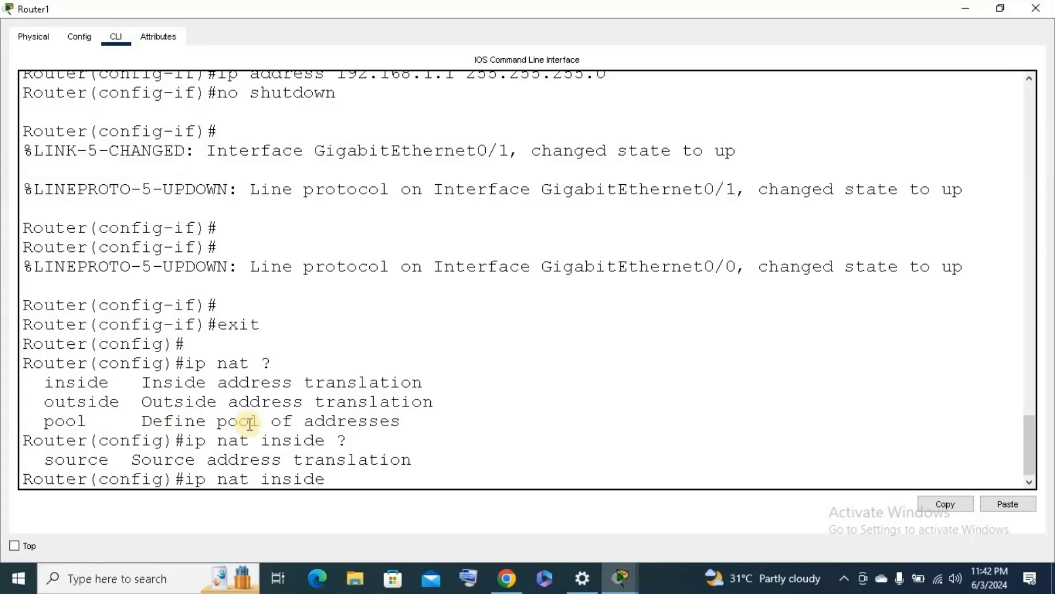
type("sourc")
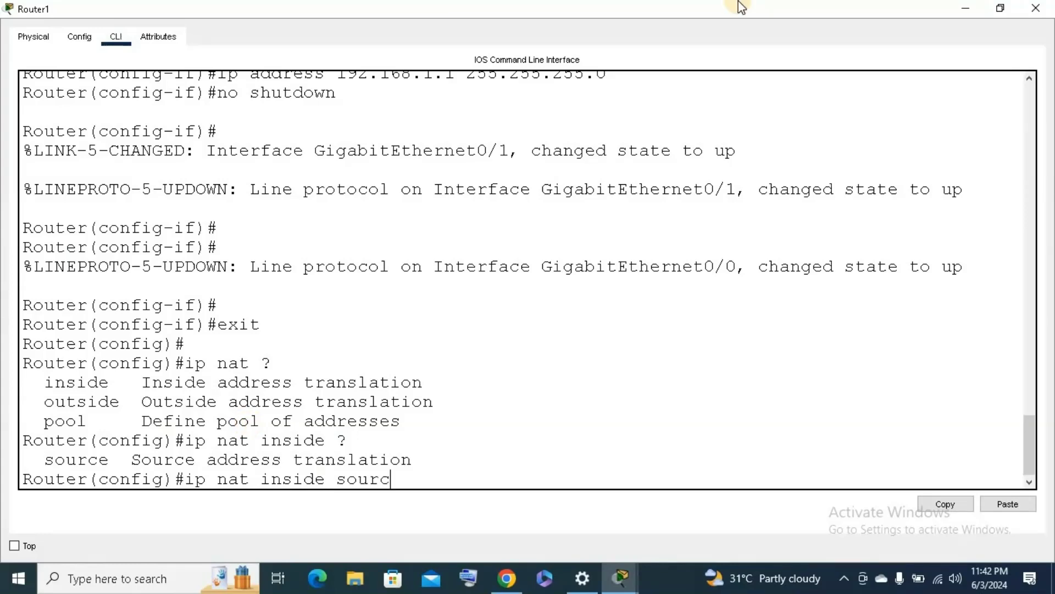
type("e")
type(" ?")
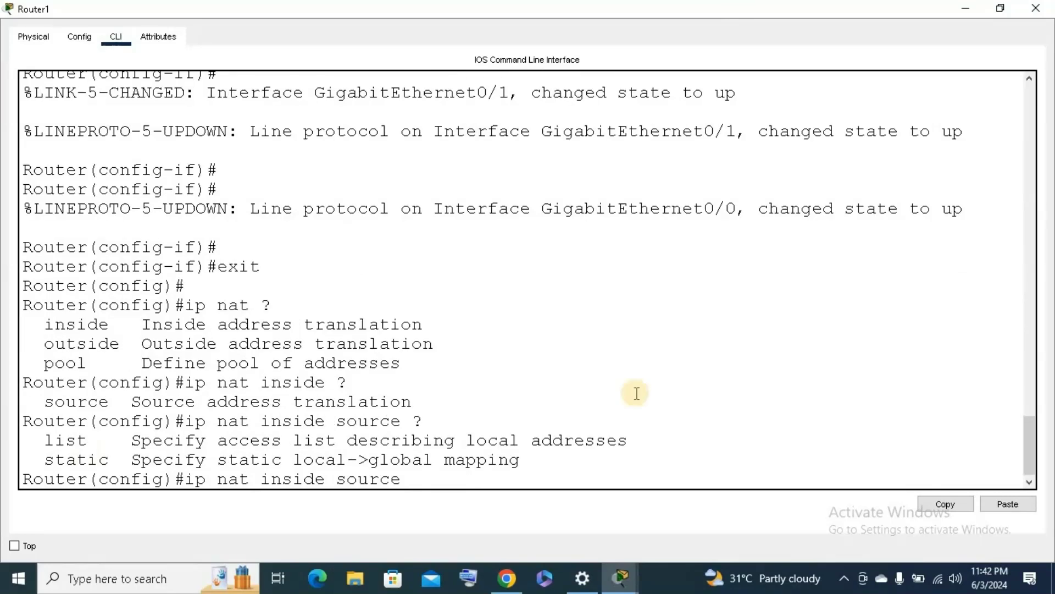
- Create a static inside source NAT mapping on Router1 from 192.168.1.2 to 10.0.0.3
type("static")
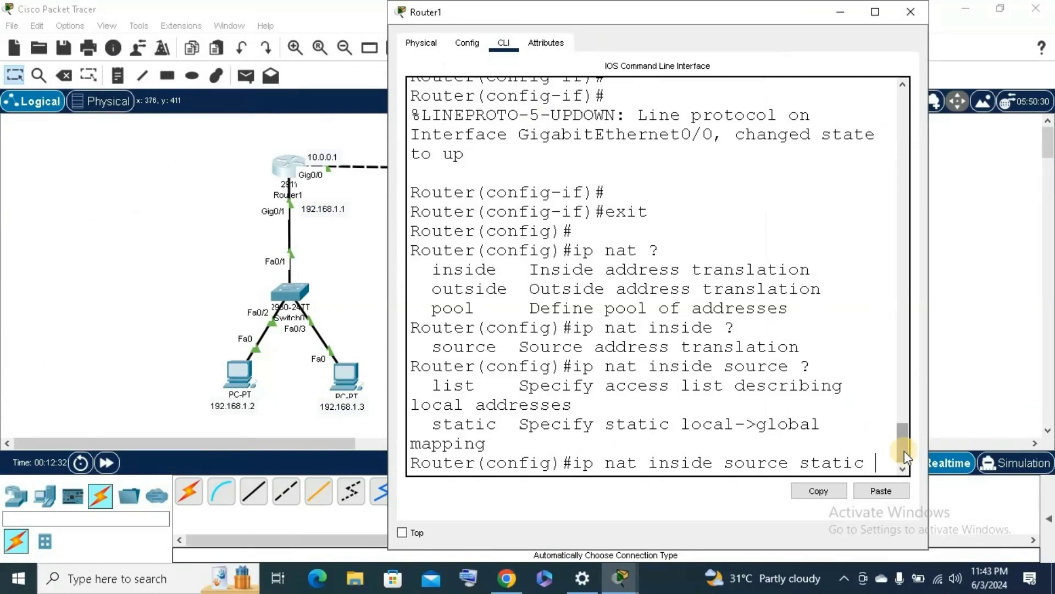
type("192.168.1.")
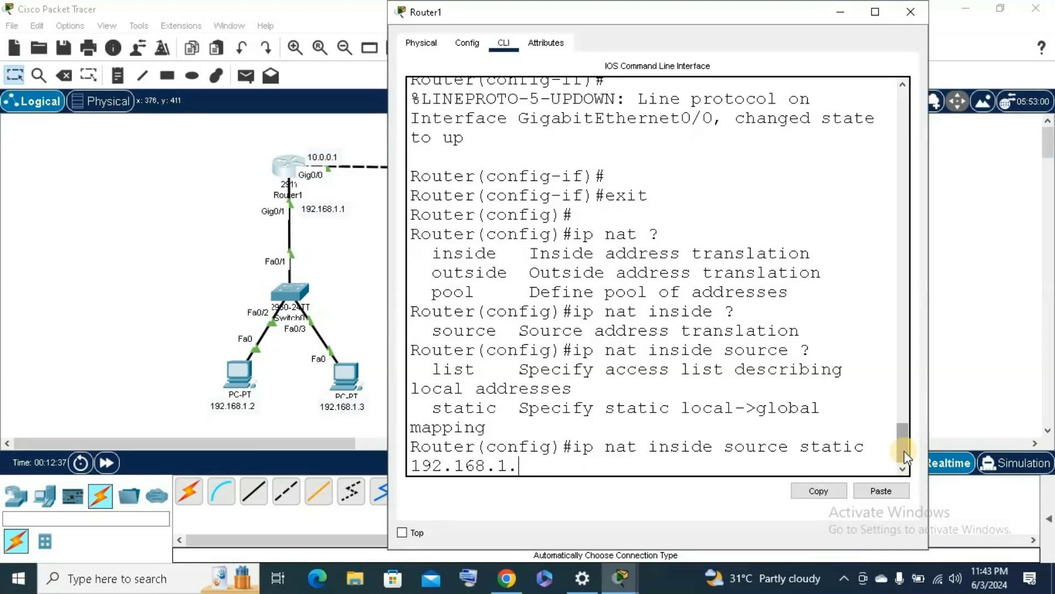
type("2")
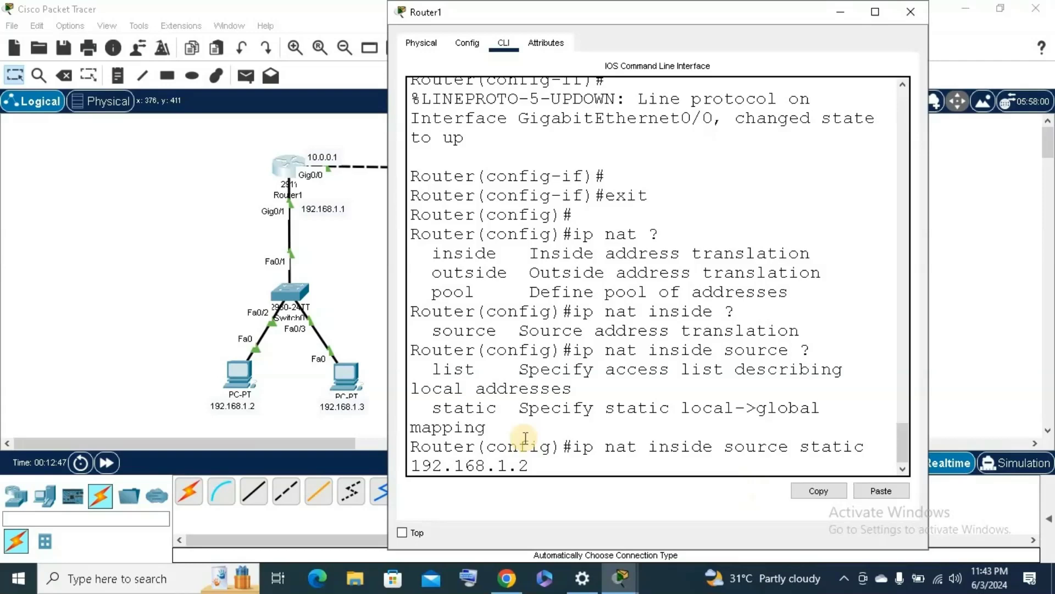
left_click(874, 11)
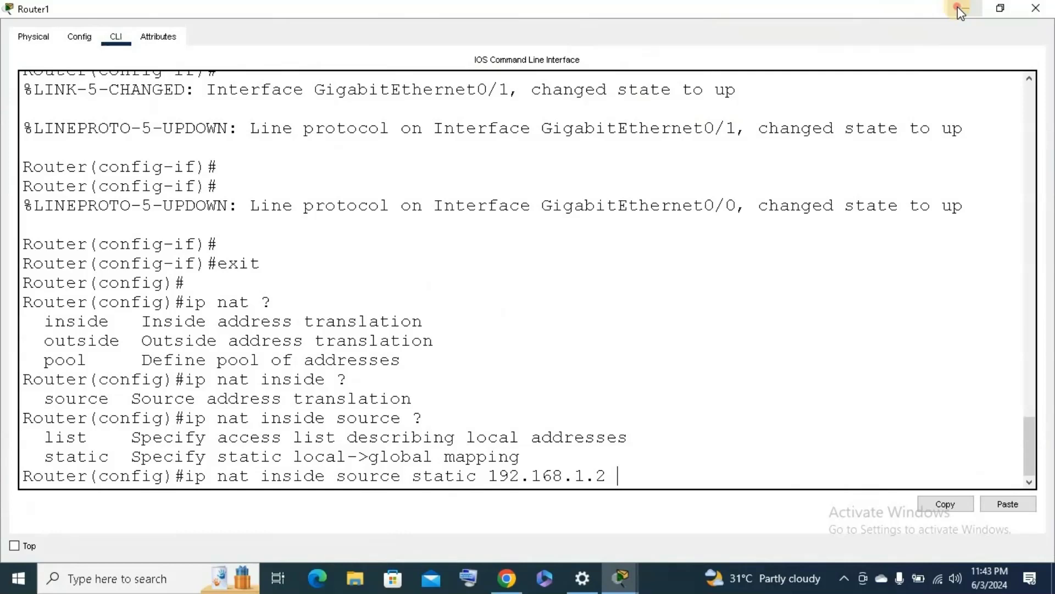
left_click(958, 8)
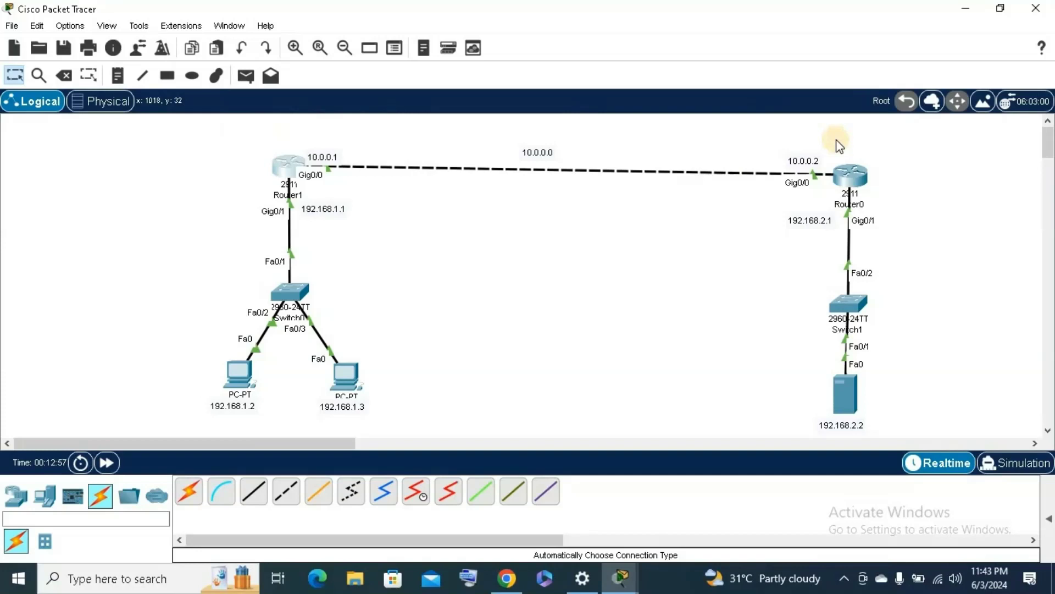
left_click(620, 577)
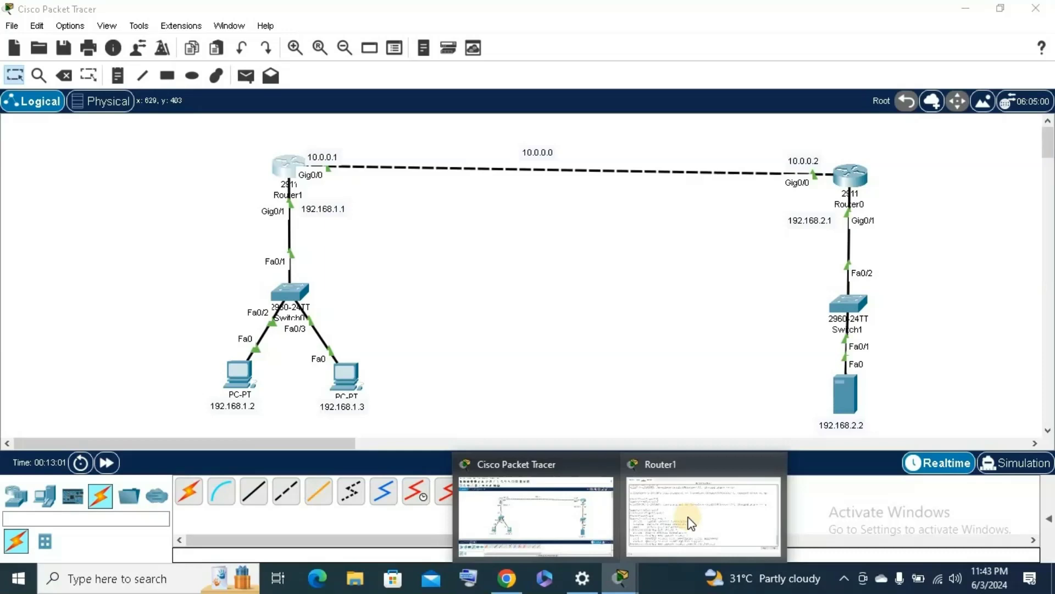
left_click(692, 523)
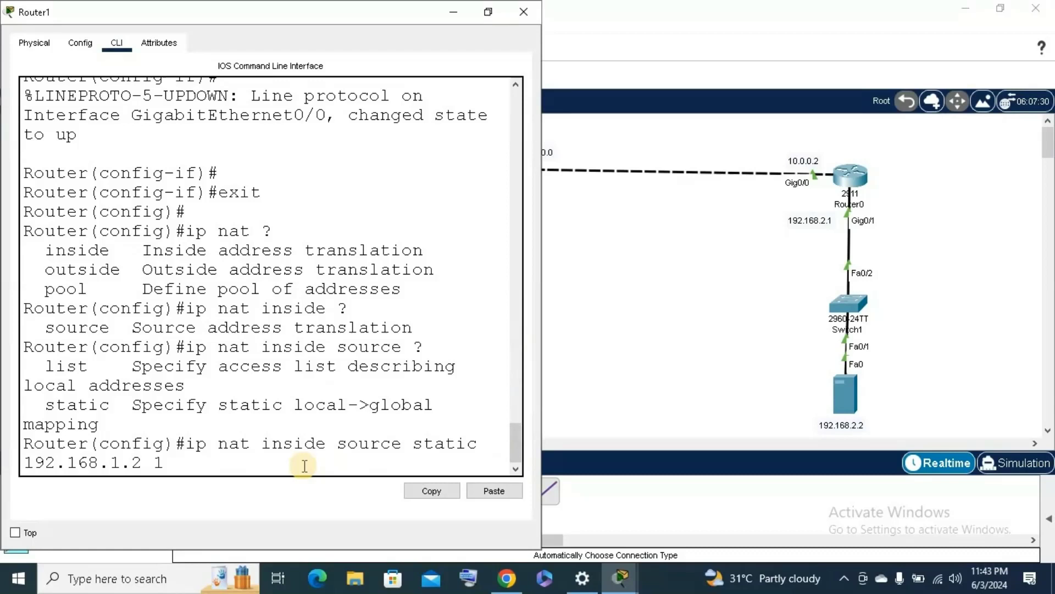
type("0.0.0.3")
key("Return")
key("Return")
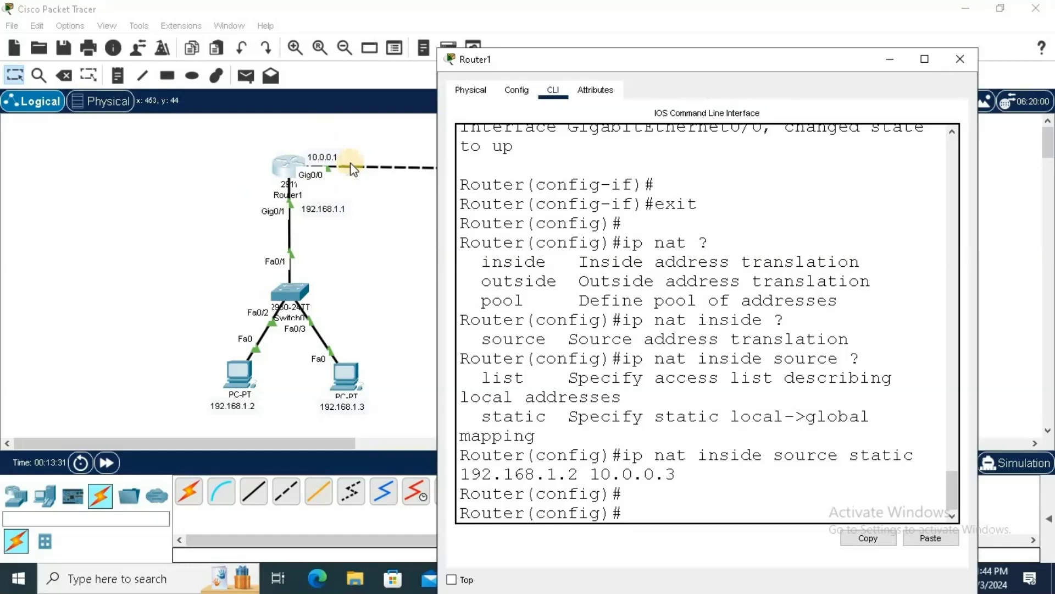
- Configure Router1's gig0/1 interface as ip nat inside and exit interface configuration mode
type("interfac")
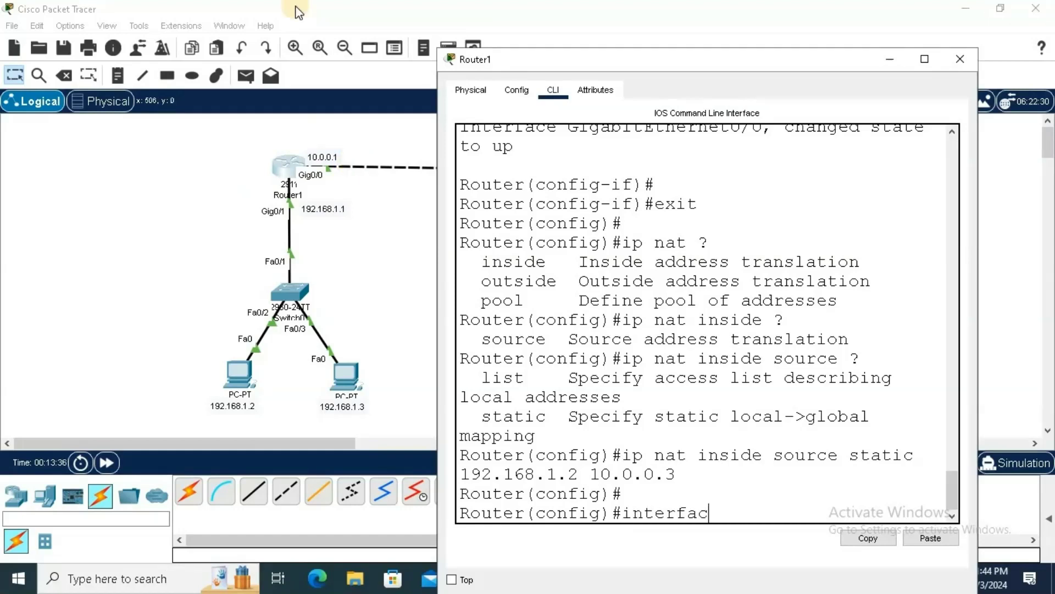
type("e gig")
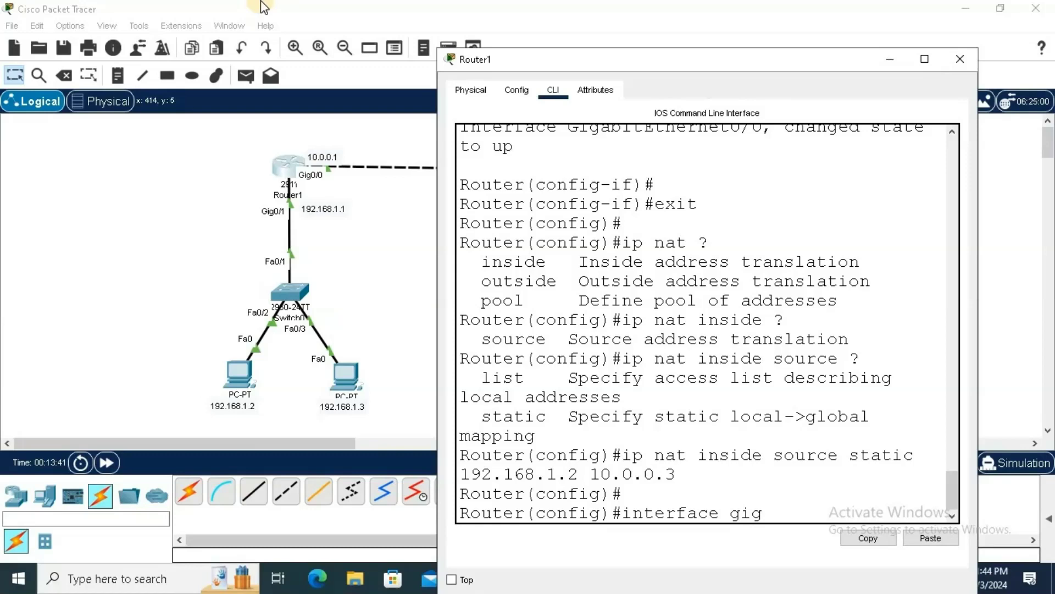
type("0/1")
key("Return")
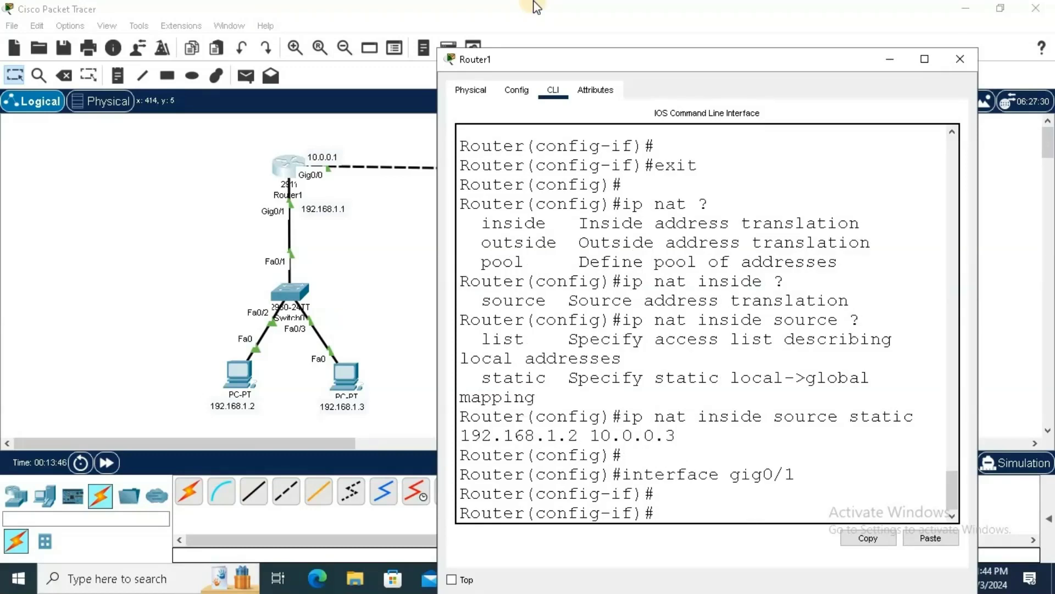
type("ip nat insi")
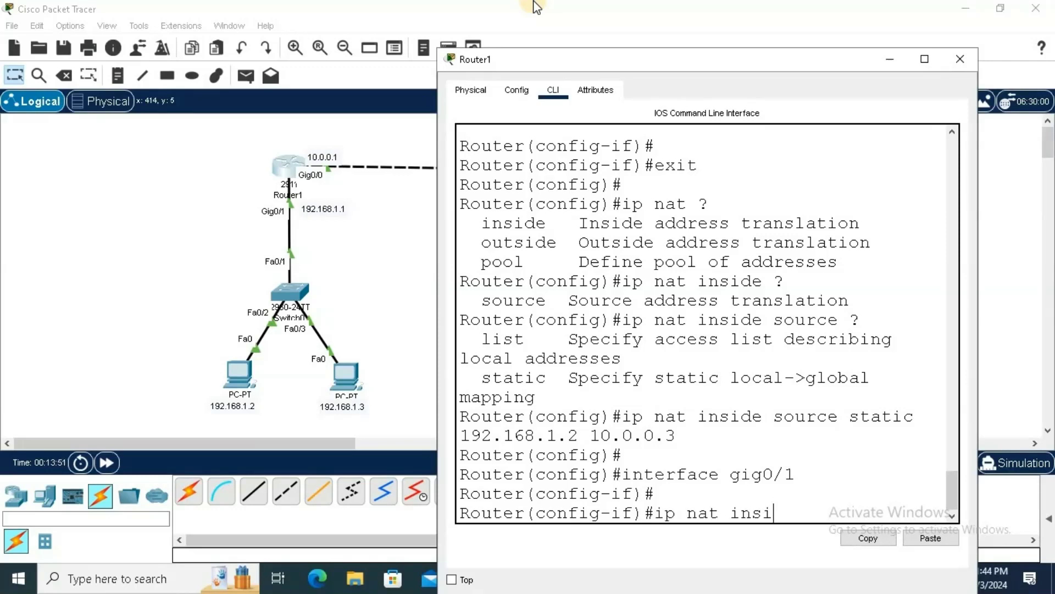
type("de")
key("Return")
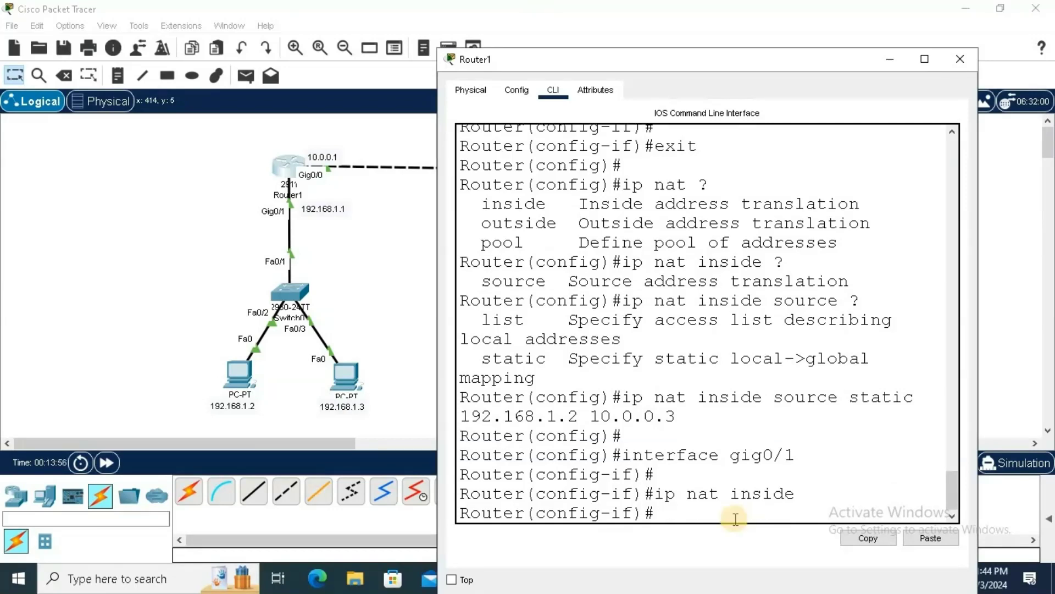
type("exit")
key("Return")
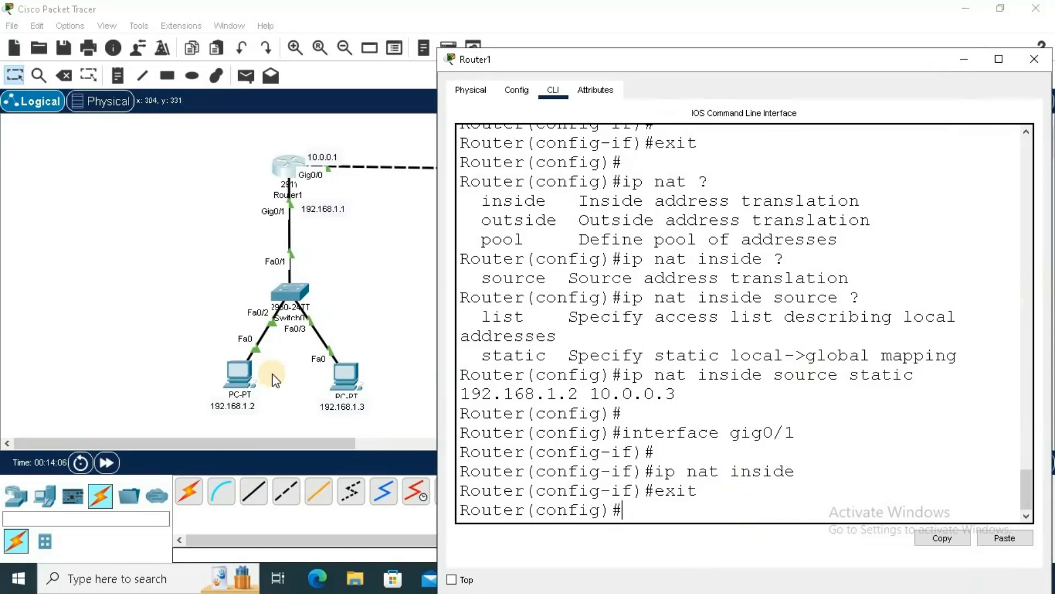
- Enter configuration mode for interface gig0/0 on Router1 and begin an ip nat inside command there
type("interface")
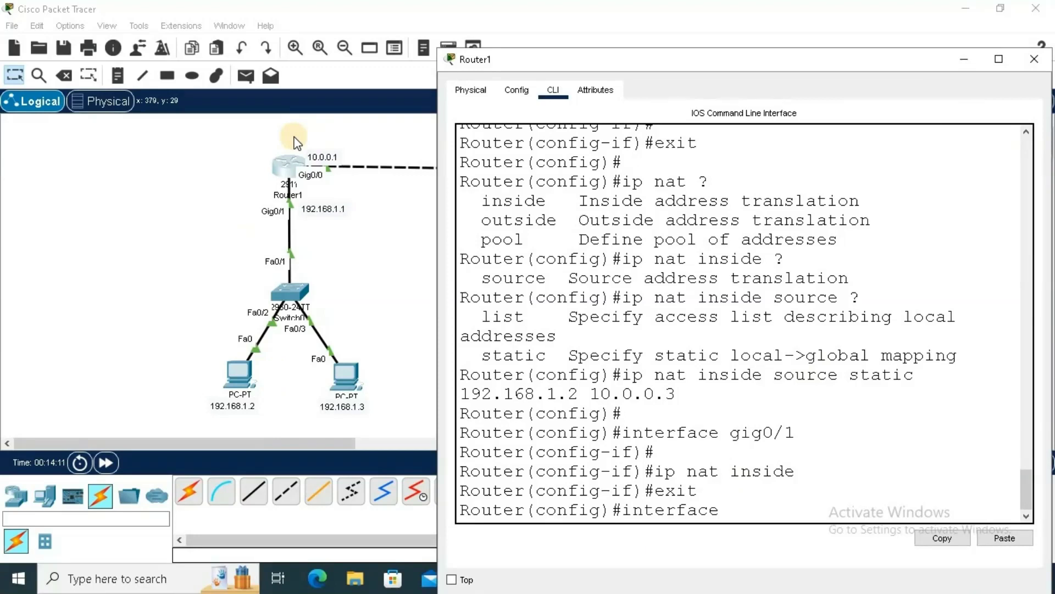
type("gig0/0")
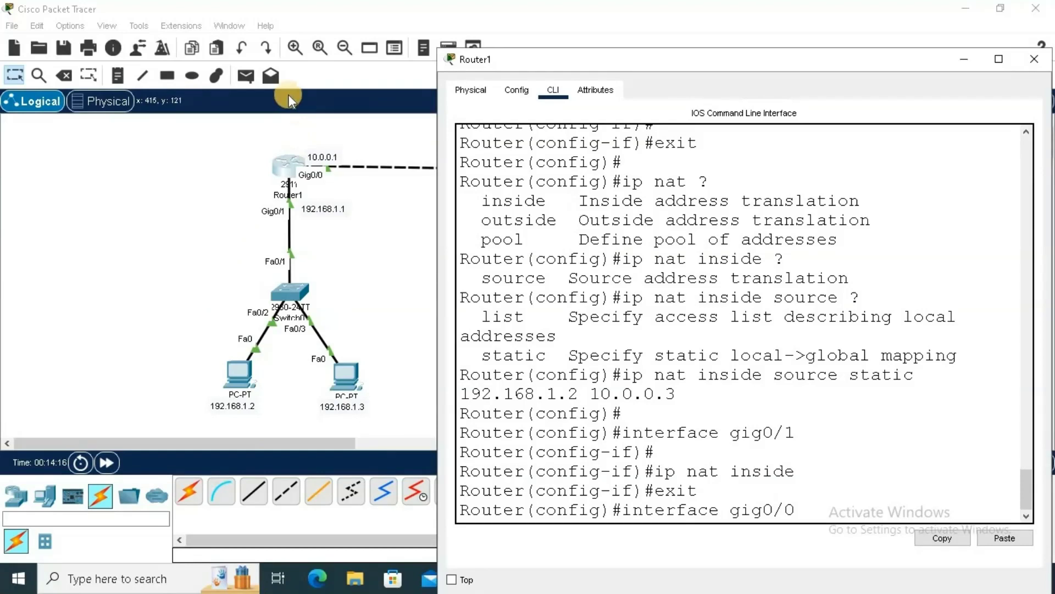
key("Return")
key("Return")
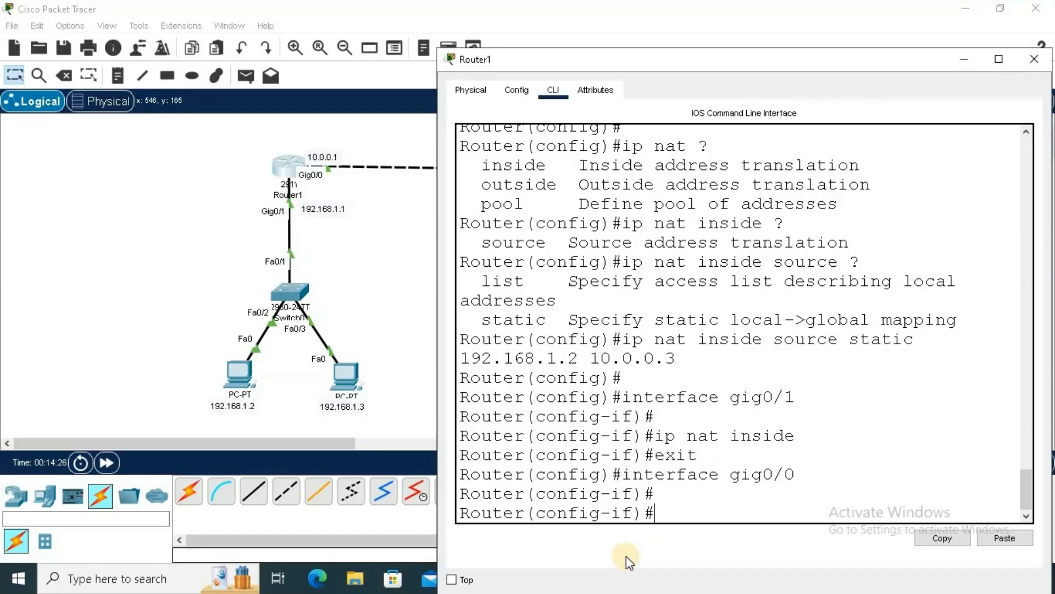
type("ip nat insid")
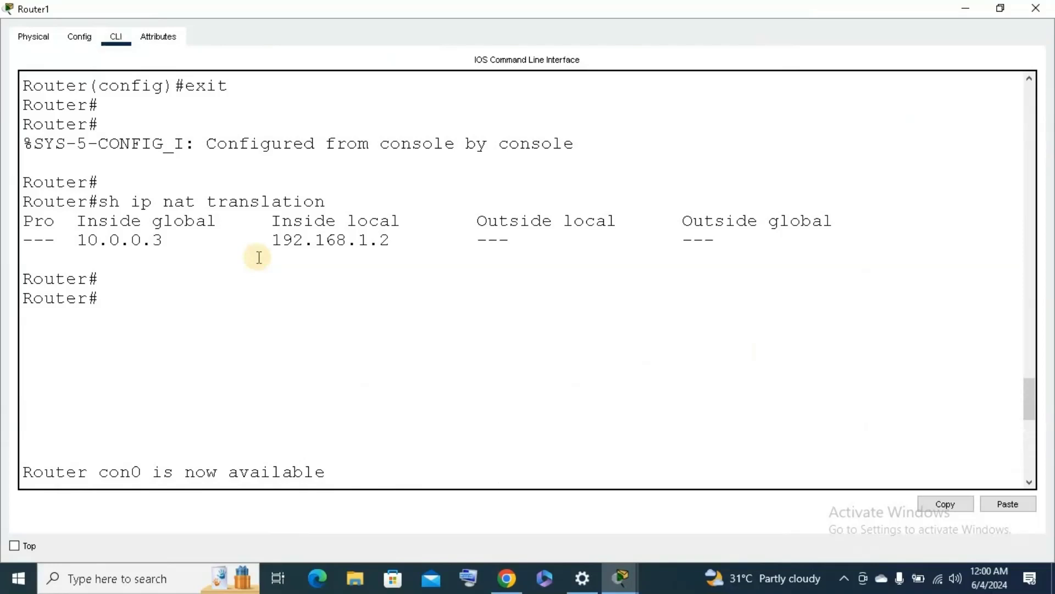
- Review Router1's NAT translation table and ping 192.168.2.2 from PC0's command prompt
scroll(259, 257, "up", 1)
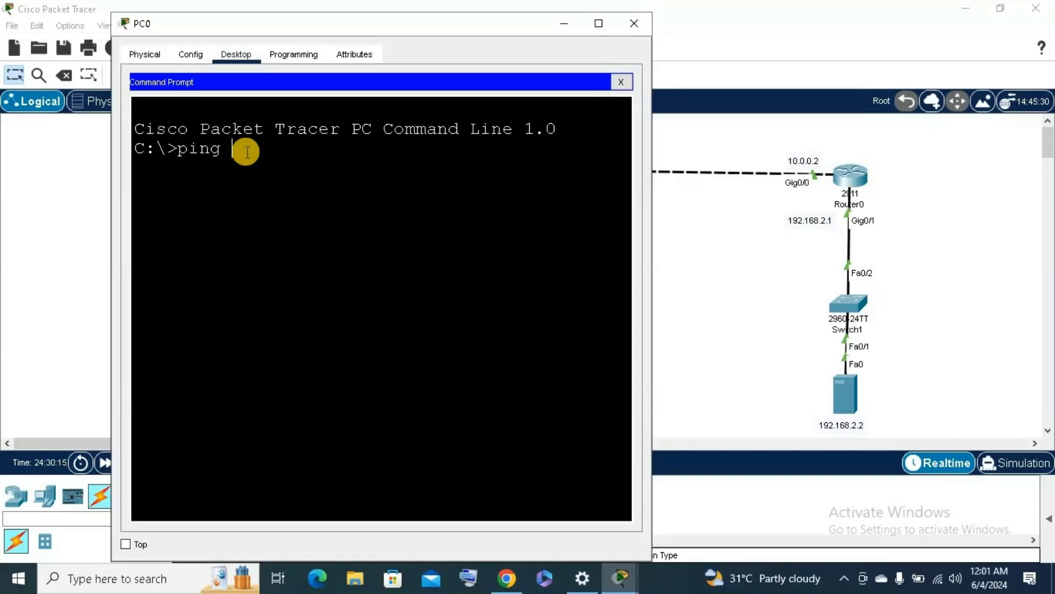
type("192.168.2.2")
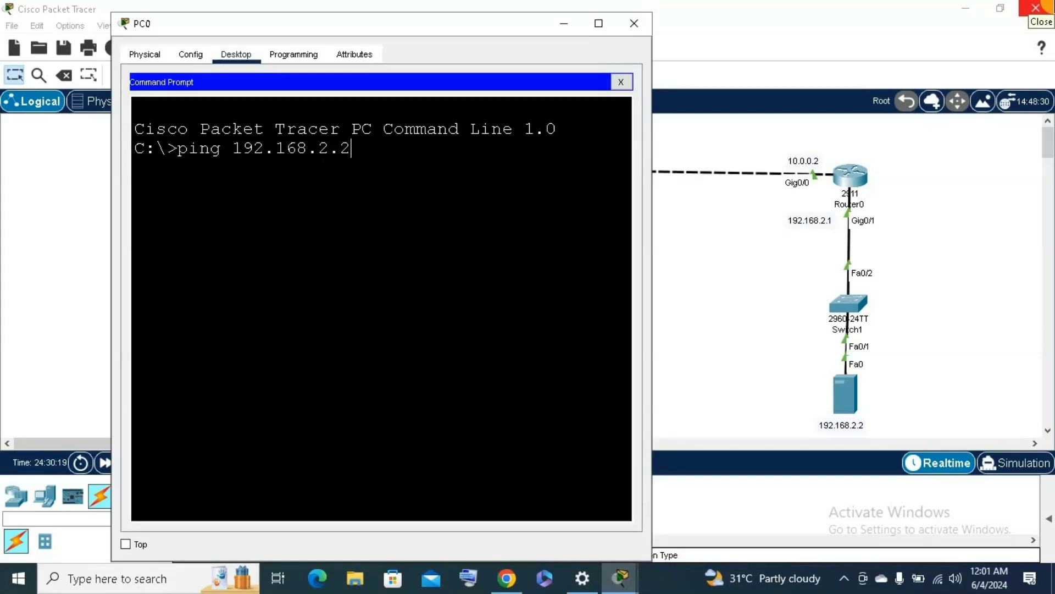
key("Return")
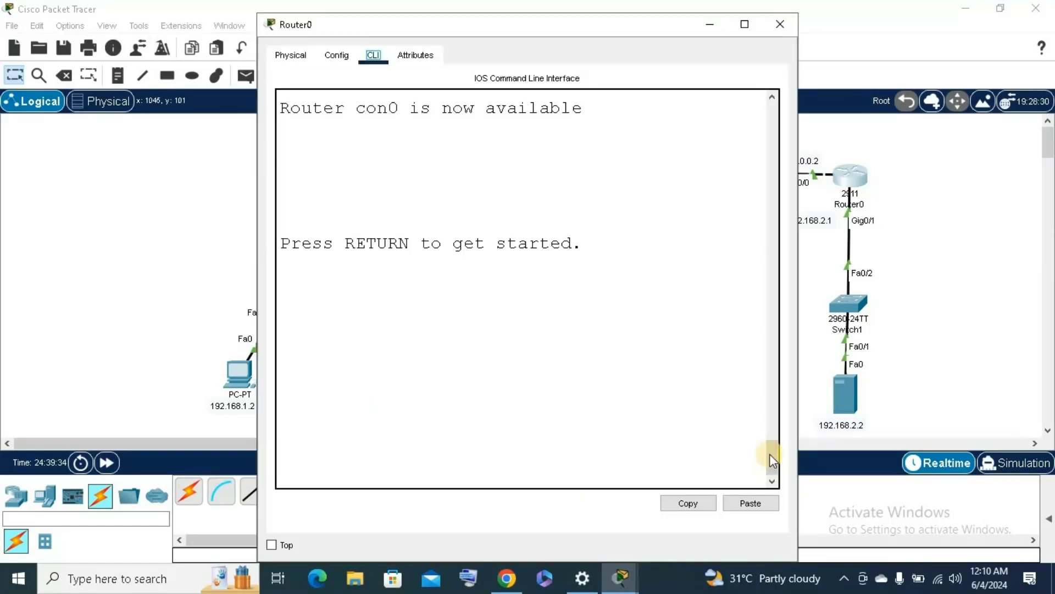
- Enter privileged mode on Router0 and ping 20.0.0.3
key("Return")
key("Return")
type("en")
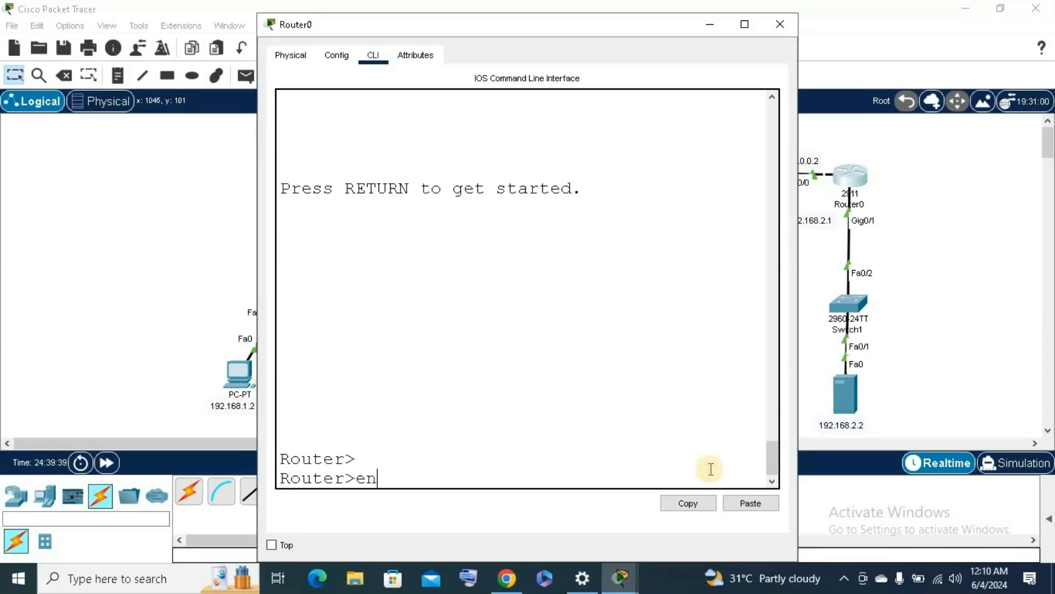
key("Return")
type("ping 20.0.0.3")
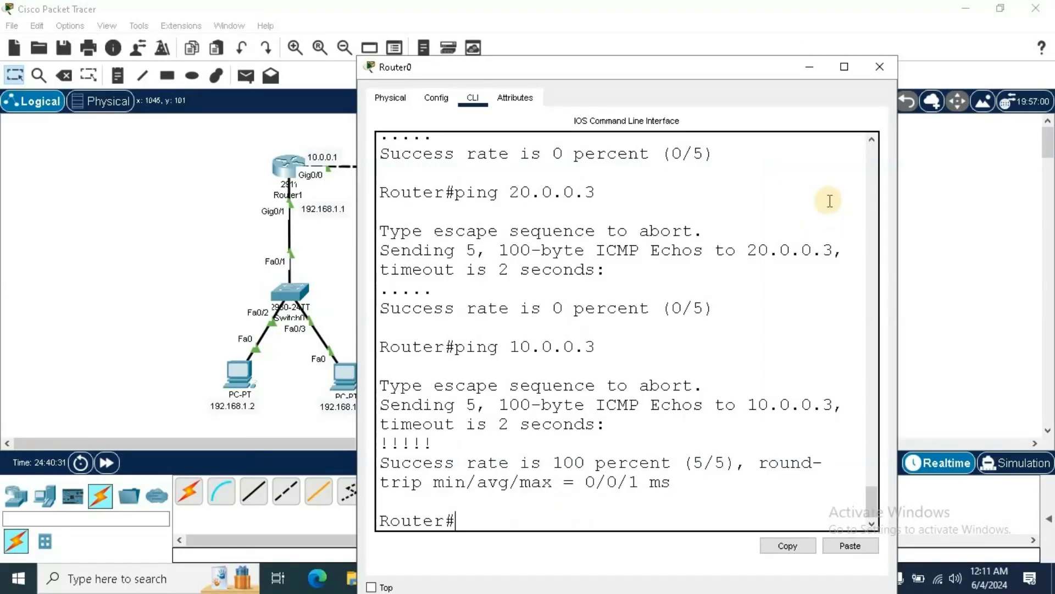
- Repeat the ping to 10.0.0.3 from Router0 in the maximized window and close the router window
left_click(844, 67)
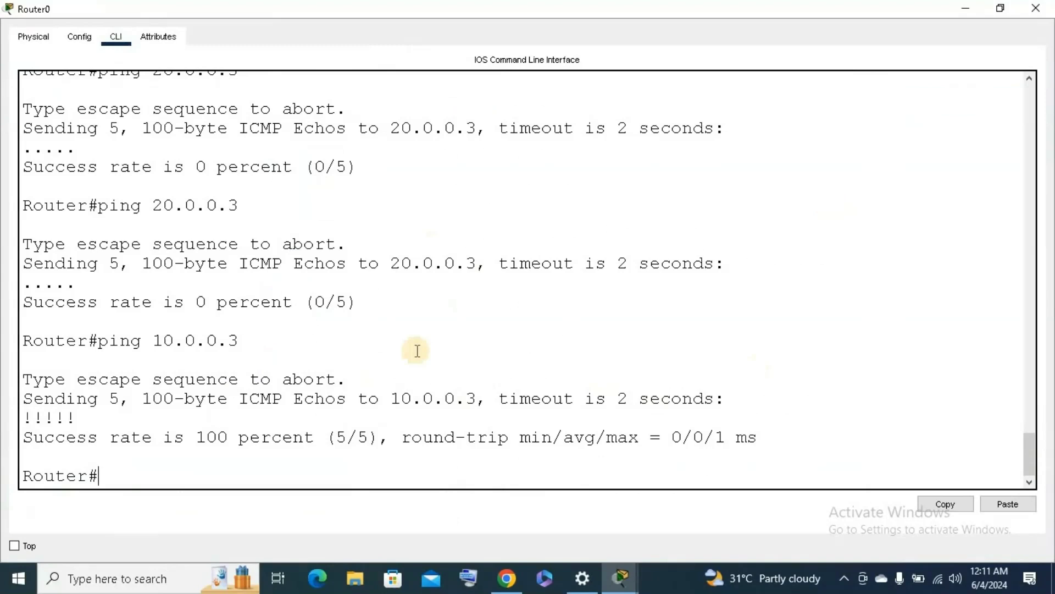
key("Up")
key("Return")
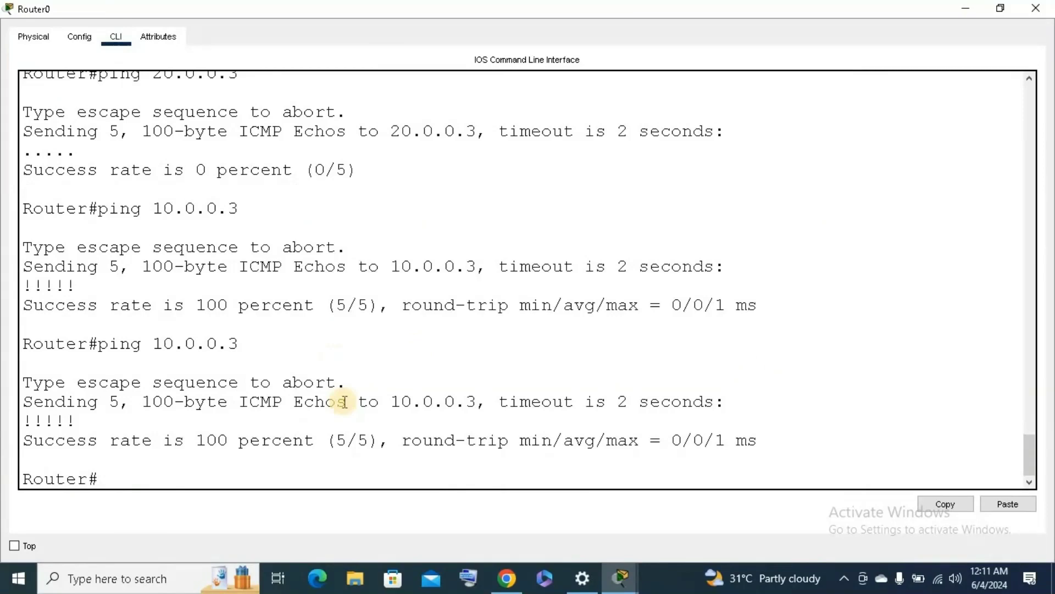
left_click(1035, 8)
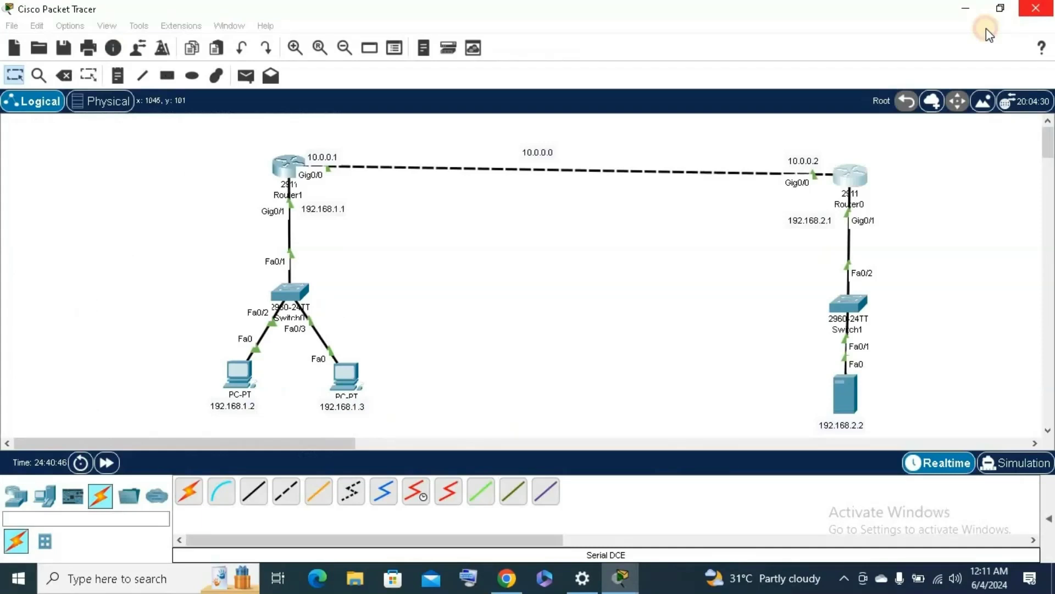